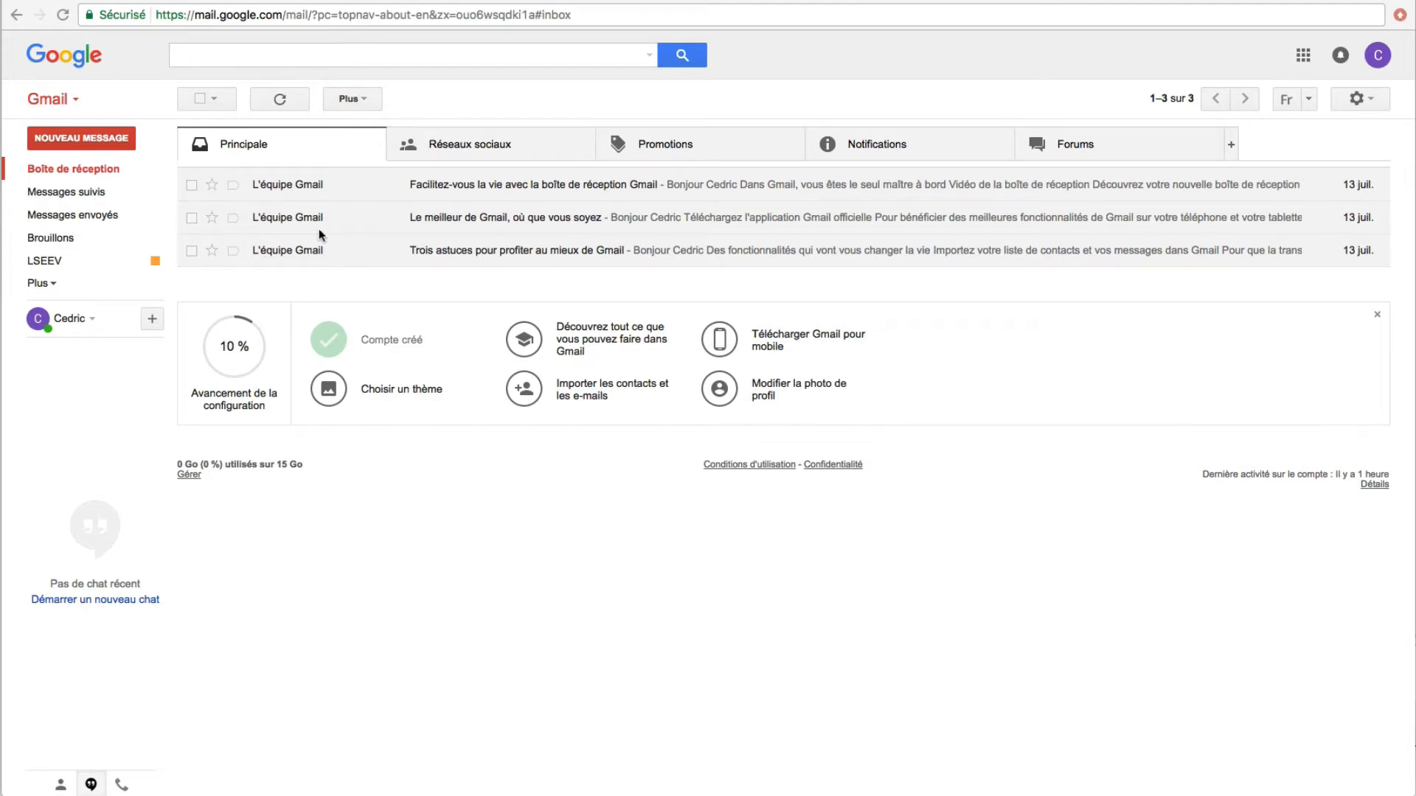
Search all mail, including spam, for messages from the lseev.com domain using in:all from:lseev.com
{"action": "left_click", "coordinate": [362, 47]}
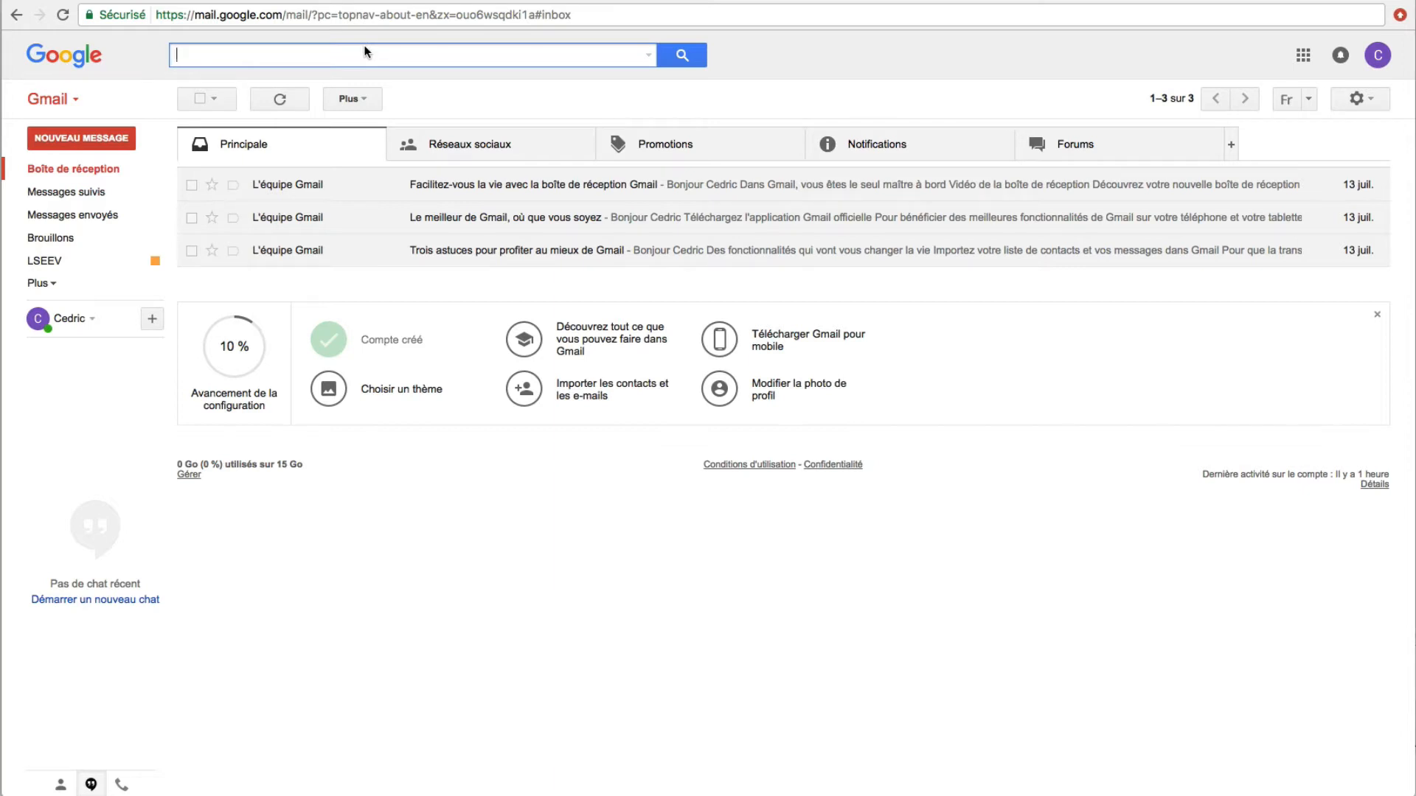
{"action": "type", "text": "in:all"}
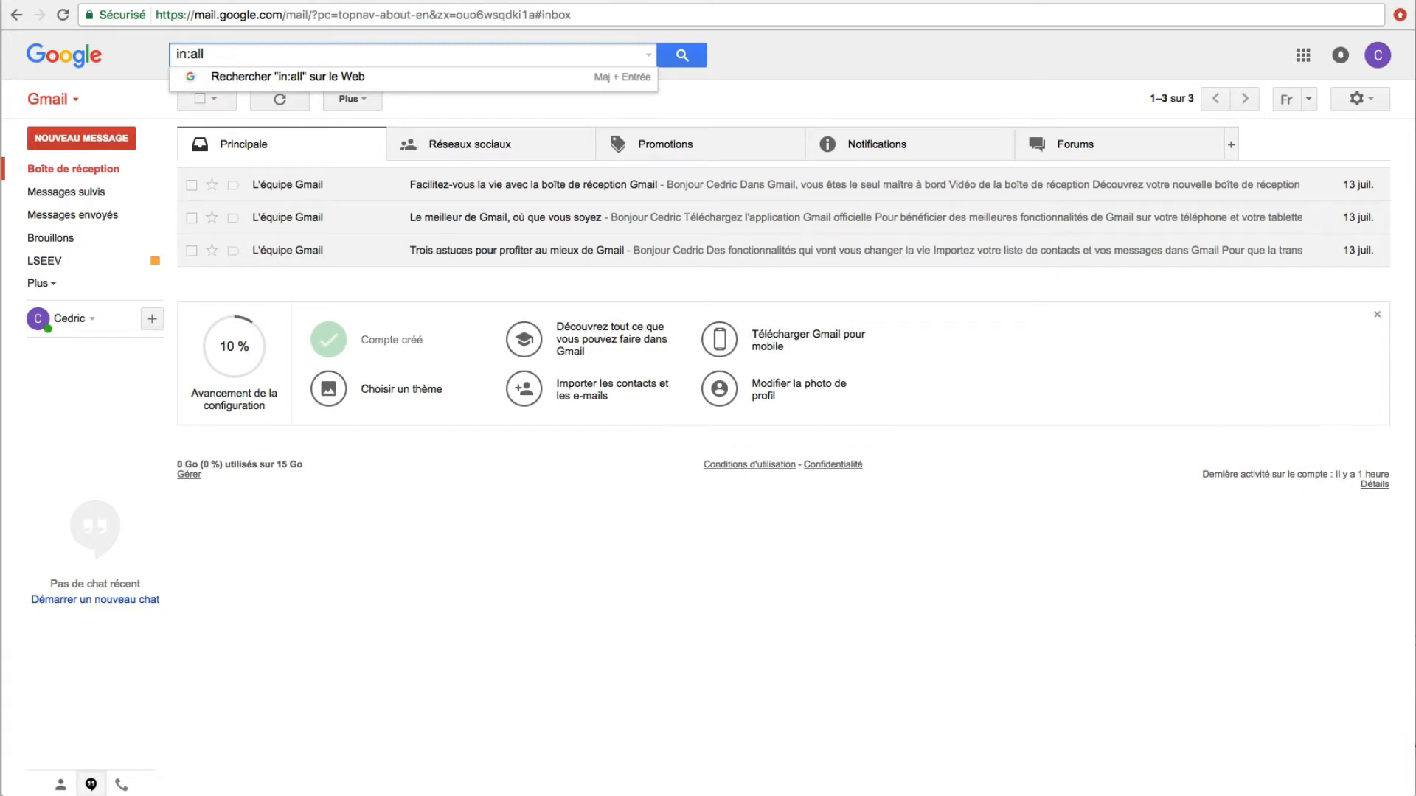
{"action": "type", "text": "from"}
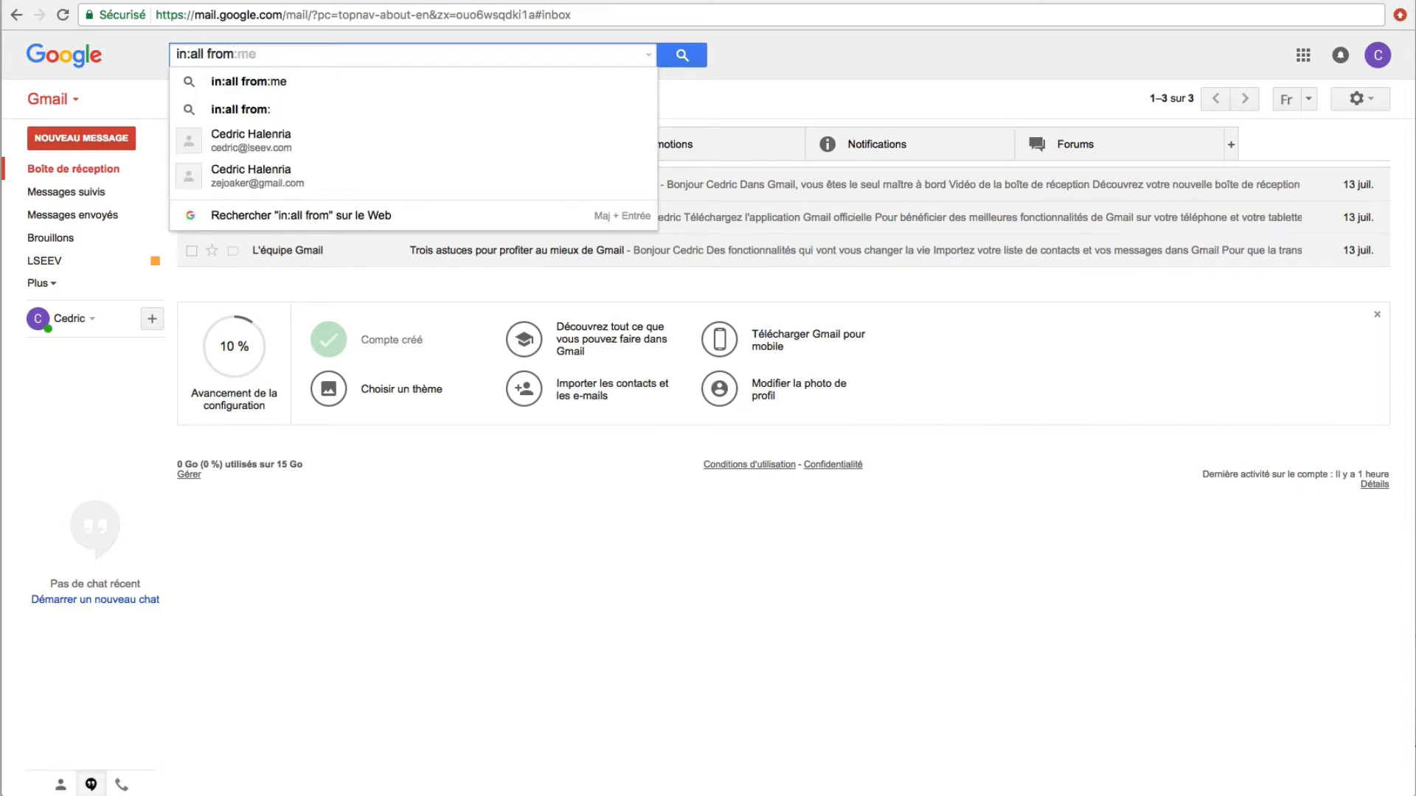
{"action": "type", "text": ":"}
{"action": "type", "text": "lseev,"}
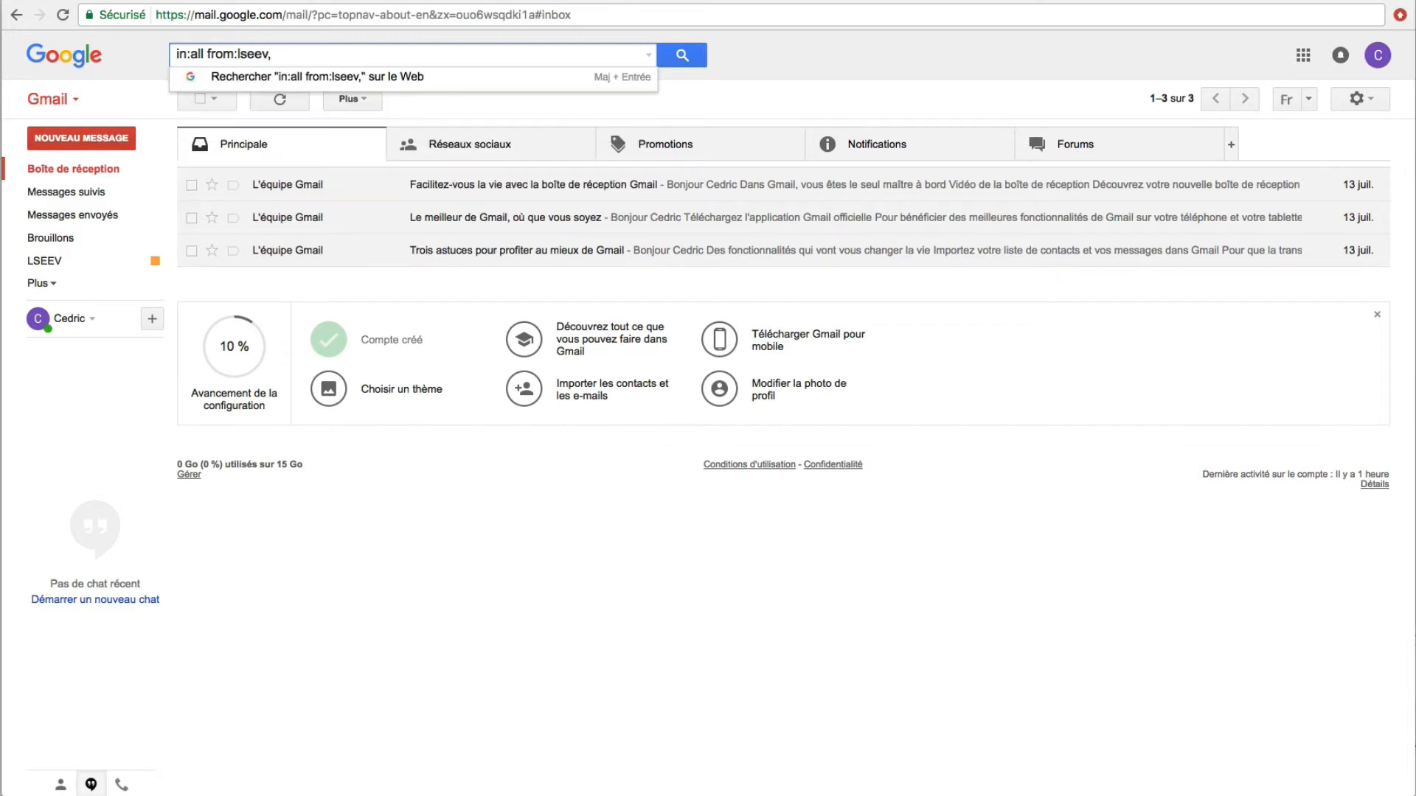
{"action": "key", "text": "BackSpace"}
{"action": "type", "text": ".com"}
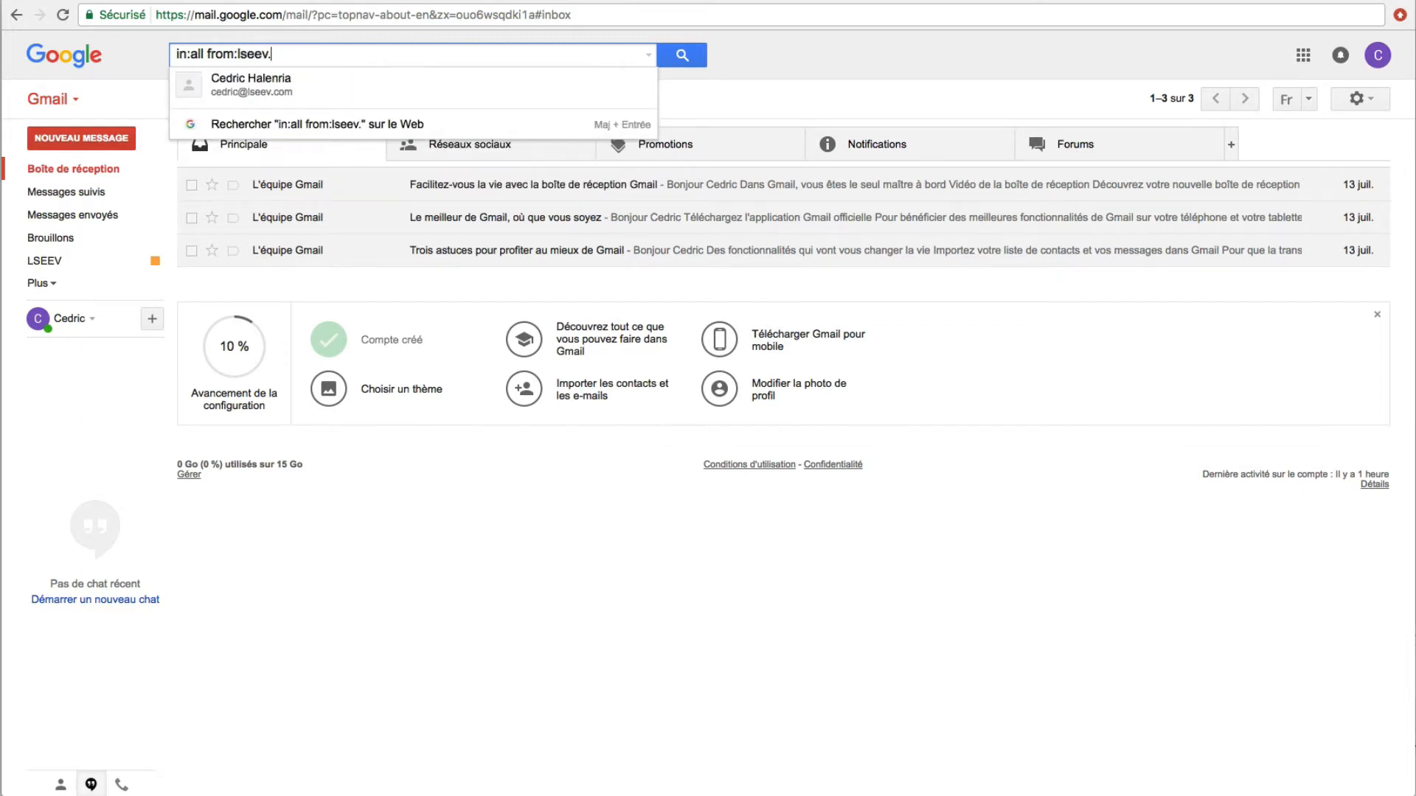
{"action": "left_click", "coordinate": [677, 65]}
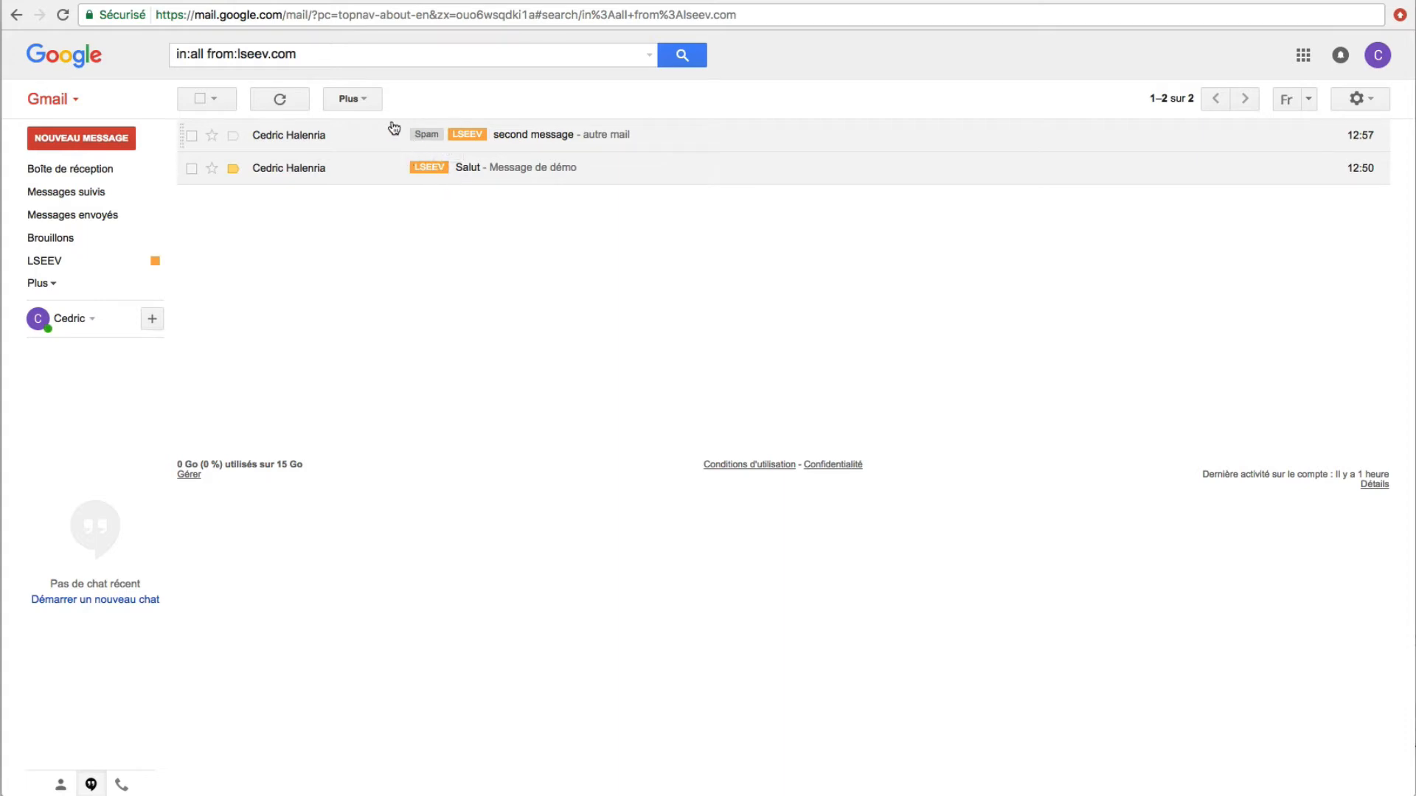
{"action": "left_click", "coordinate": [337, 57]}
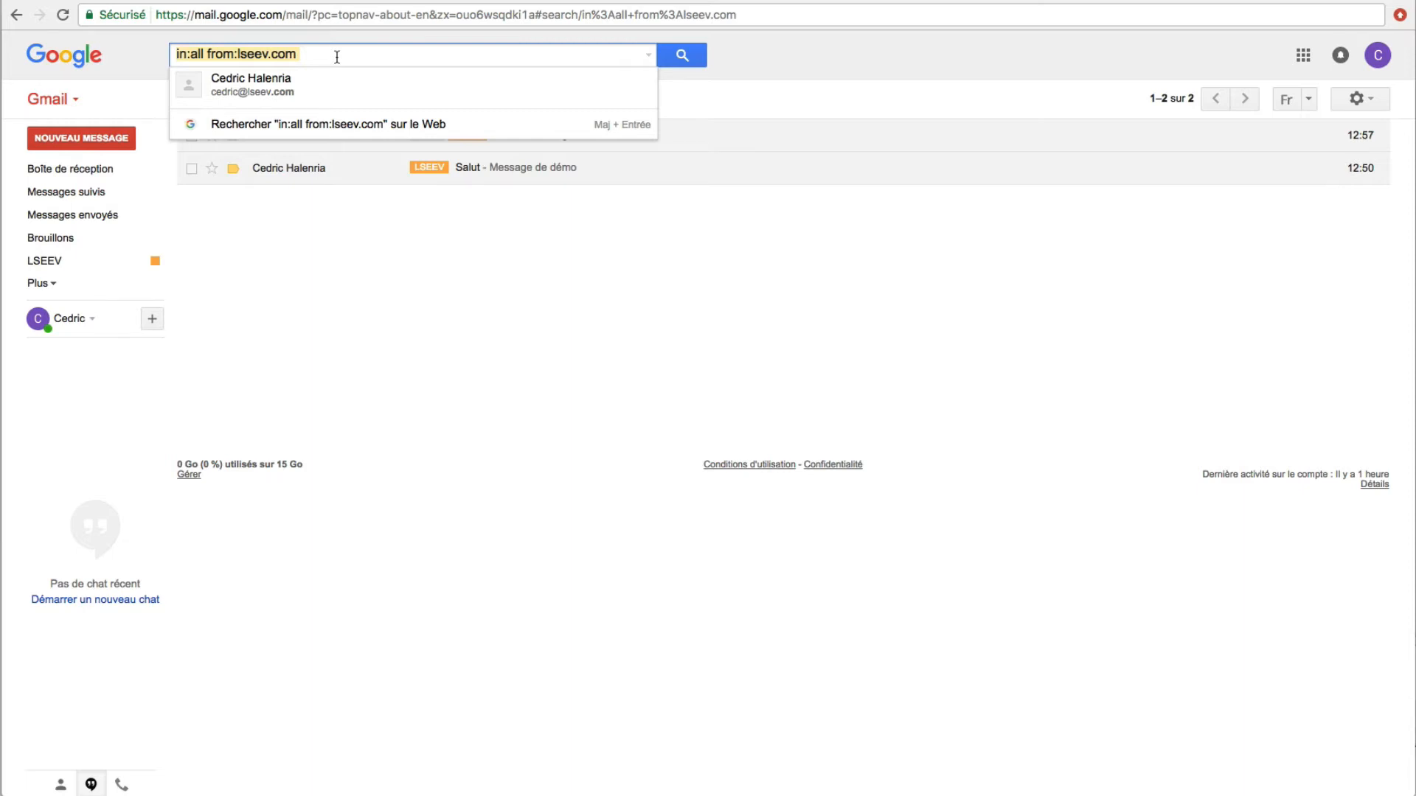
In the filter settings, start a new filter for messages from lseev.com and continue to its actions
{"action": "left_click", "coordinate": [1380, 106]}
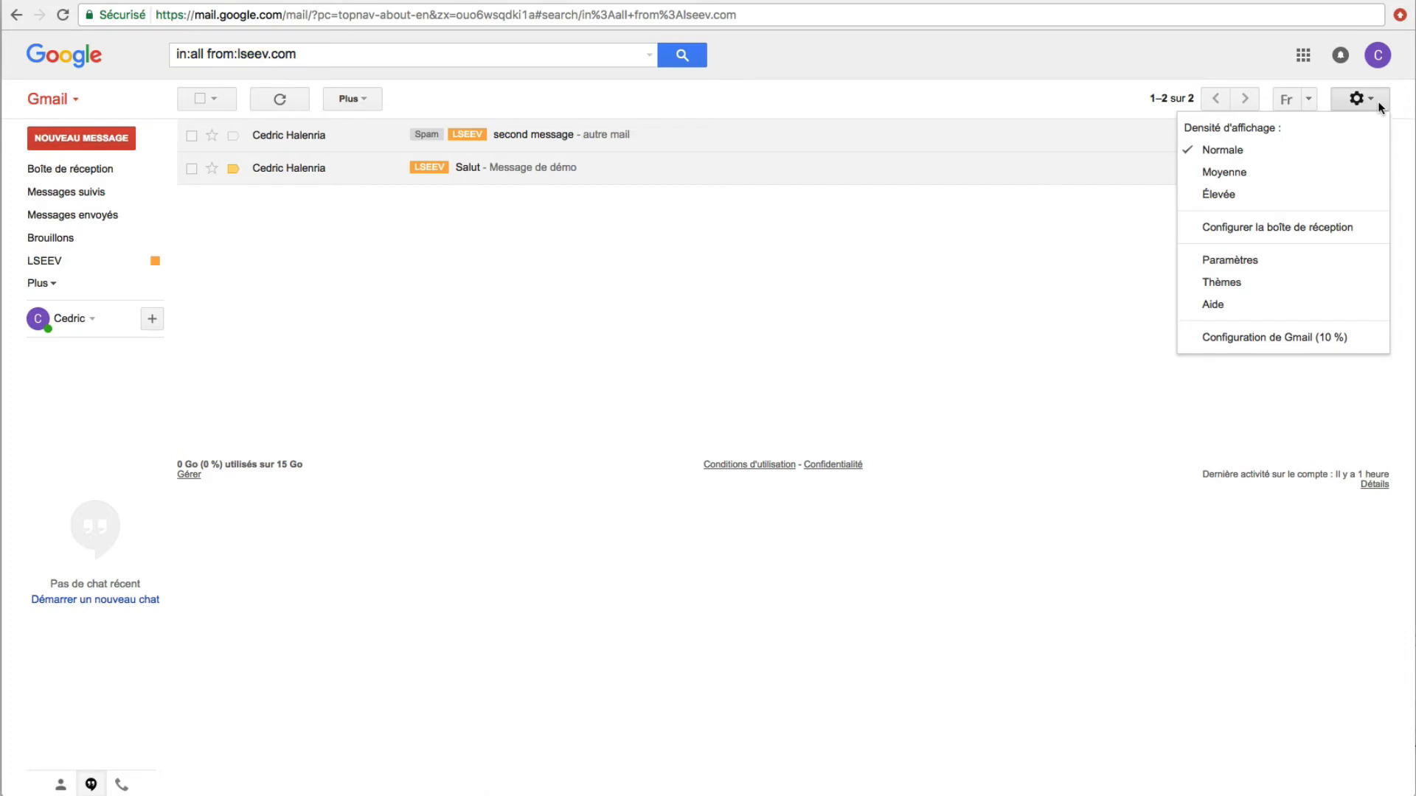
{"action": "left_click", "coordinate": [1269, 262]}
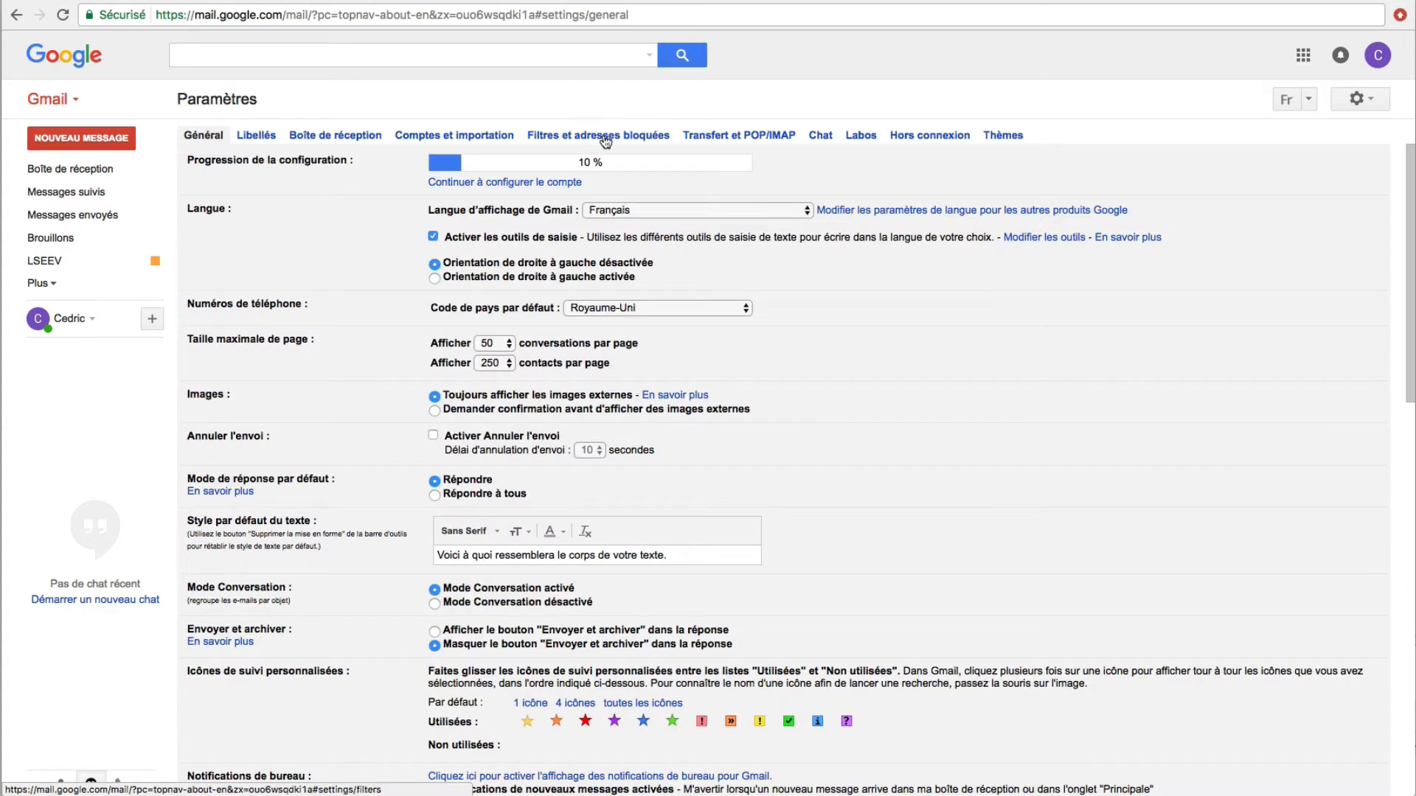
{"action": "left_click", "coordinate": [605, 139]}
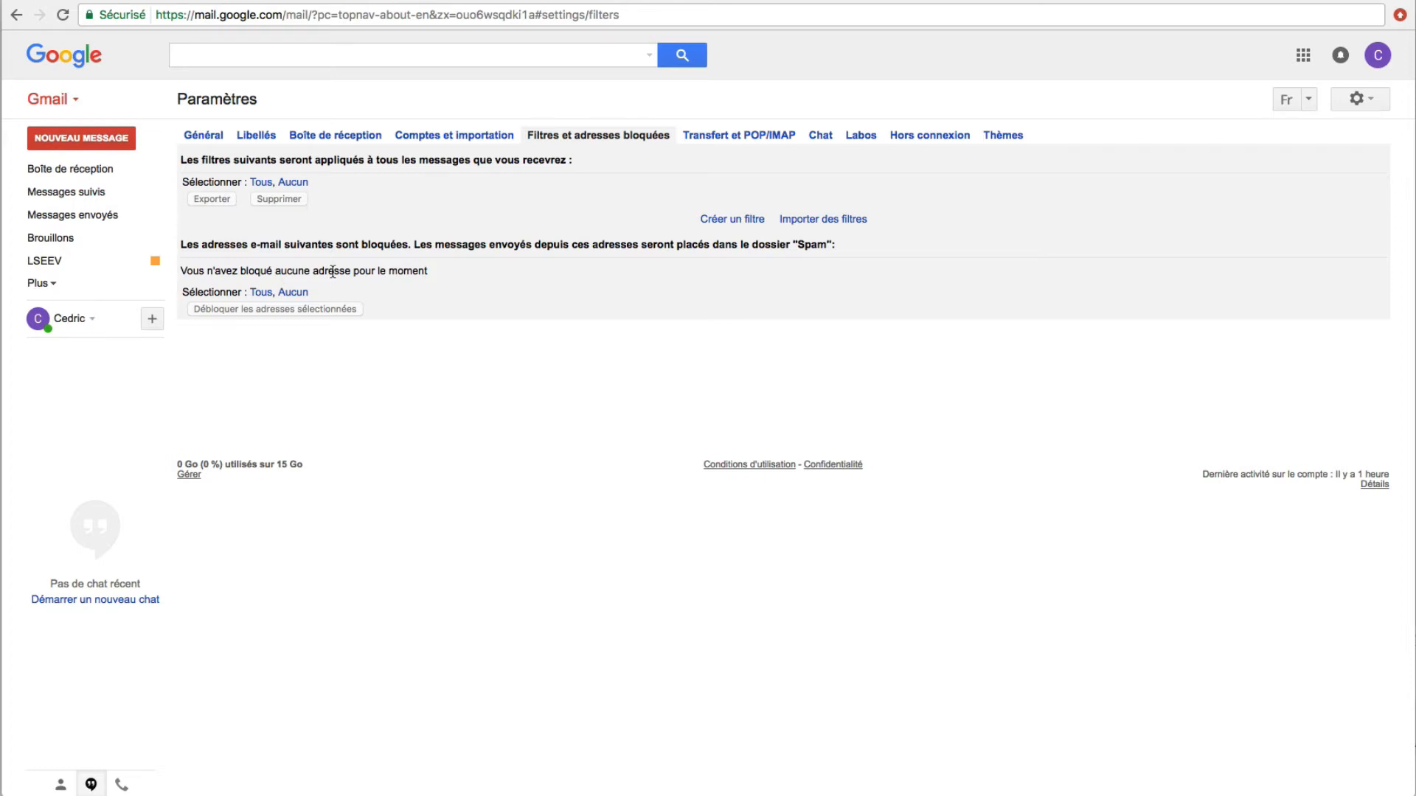
{"action": "left_click", "coordinate": [751, 221]}
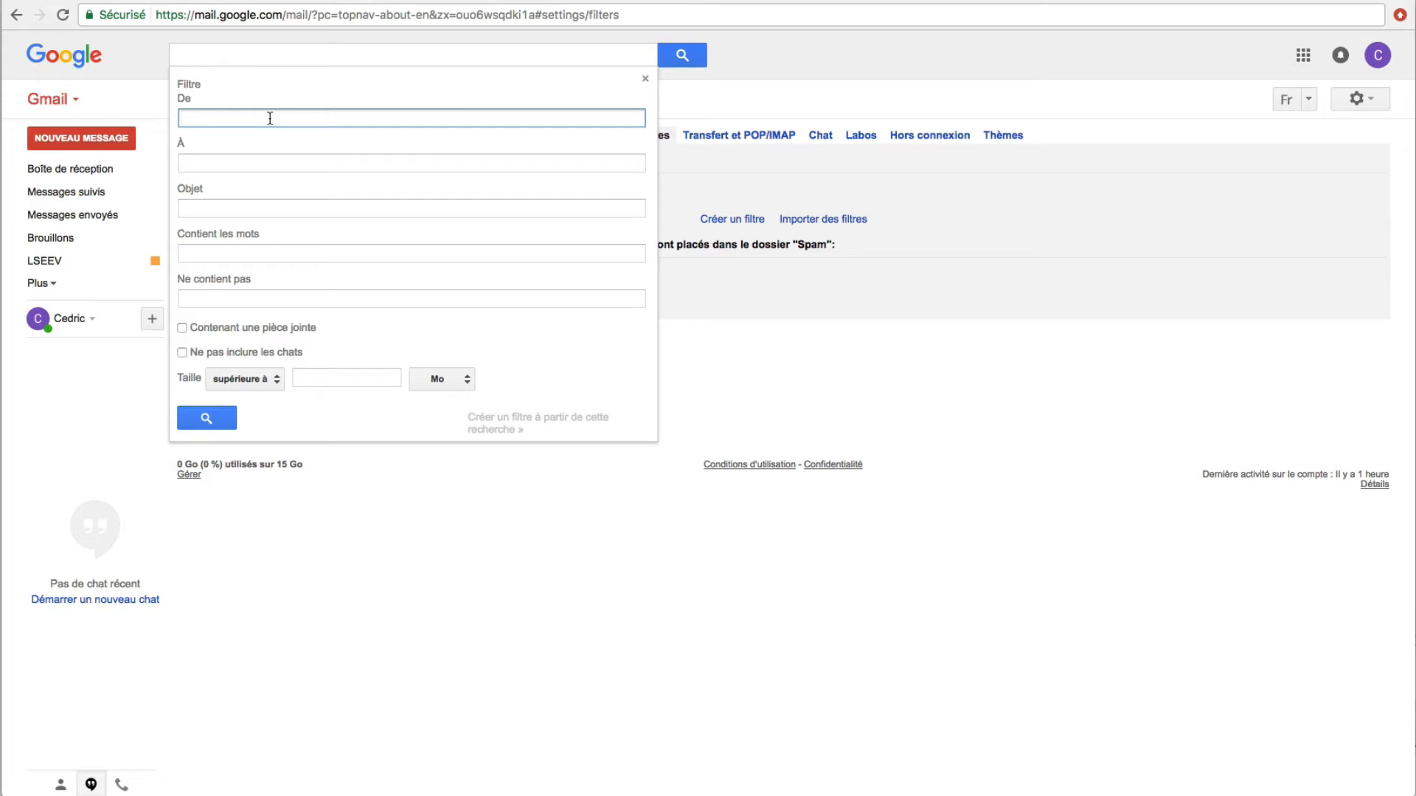
{"action": "type", "text": "lsee"}
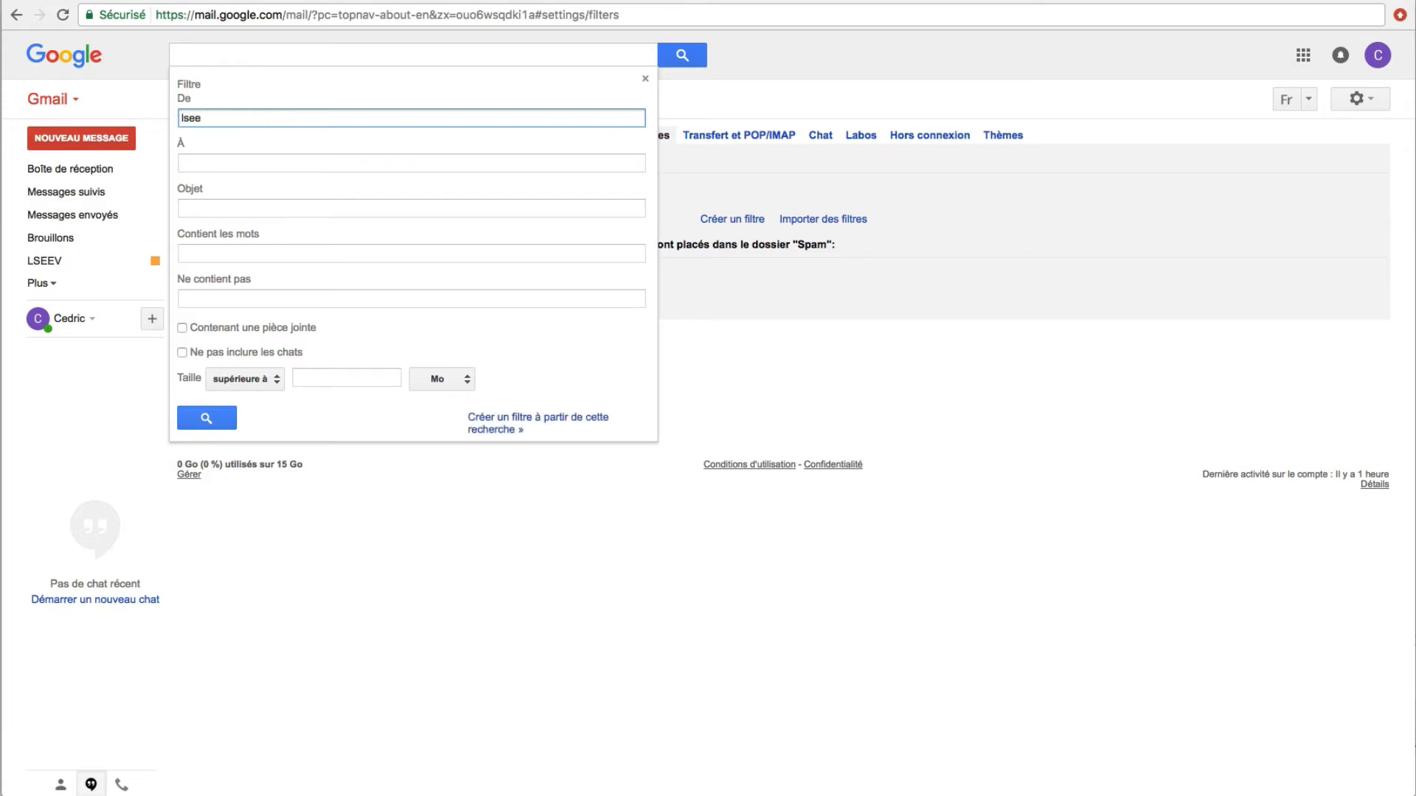
{"action": "type", "text": "v.com"}
{"action": "left_click", "coordinate": [518, 420]}
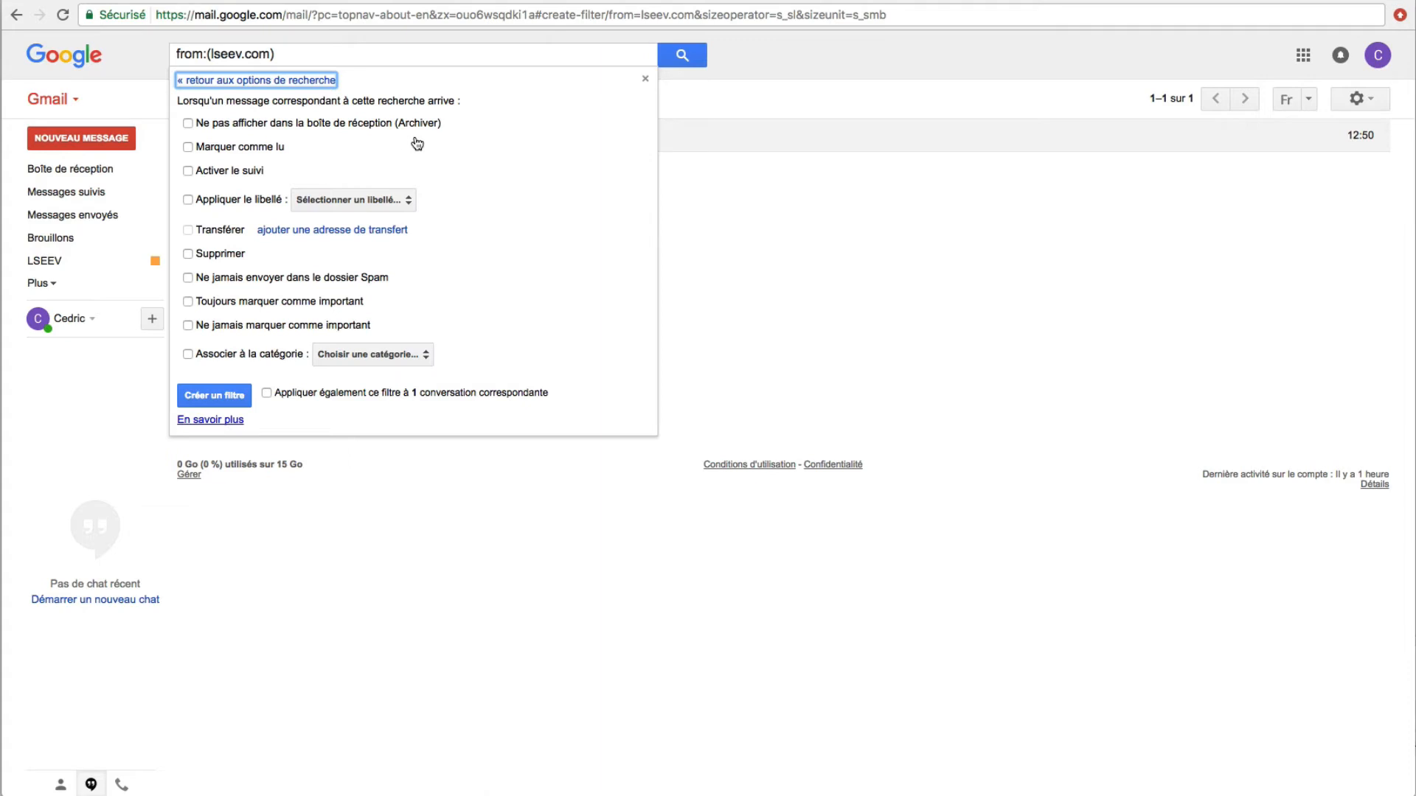
Set the filter to never send messages to Spam, always mark them as important, and assign the Personnel category
{"action": "left_click", "coordinate": [188, 277]}
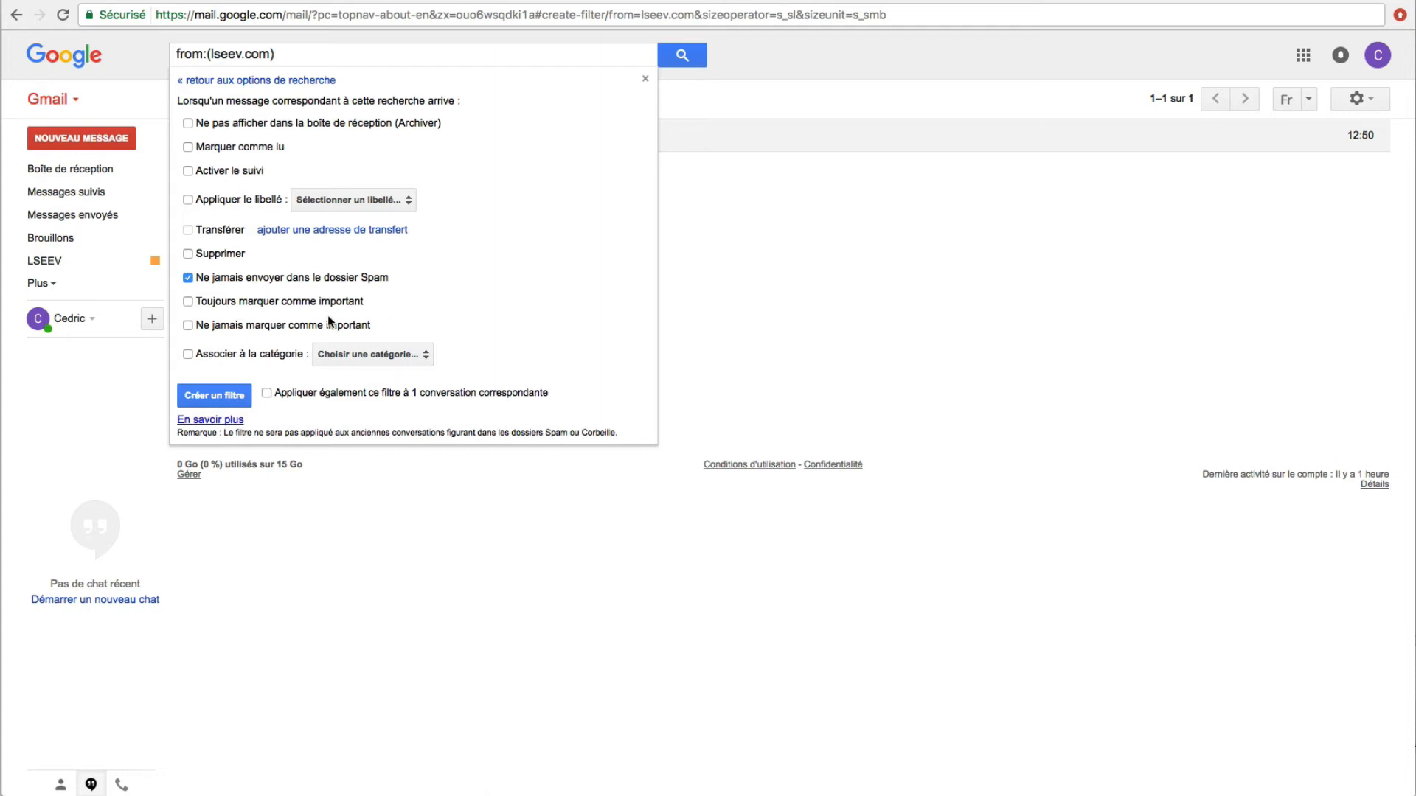
{"action": "left_click", "coordinate": [187, 300]}
{"action": "left_click", "coordinate": [188, 353]}
{"action": "left_click", "coordinate": [369, 354]}
{"action": "left_click", "coordinate": [375, 377]}
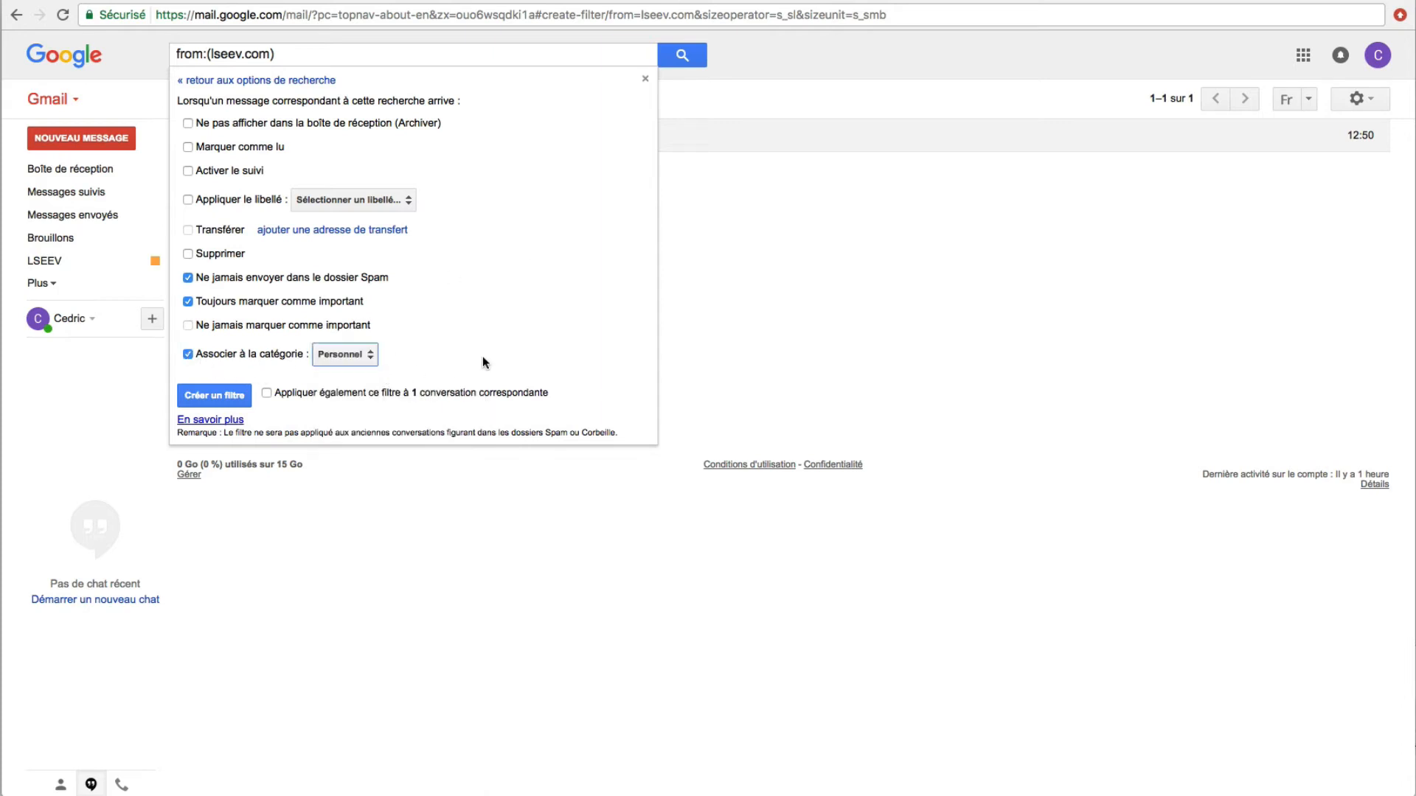
Have the filter apply a new label named VDSP, and create the filter with the existing matching conversation included
{"action": "left_click", "coordinate": [187, 200]}
{"action": "left_click", "coordinate": [413, 202]}
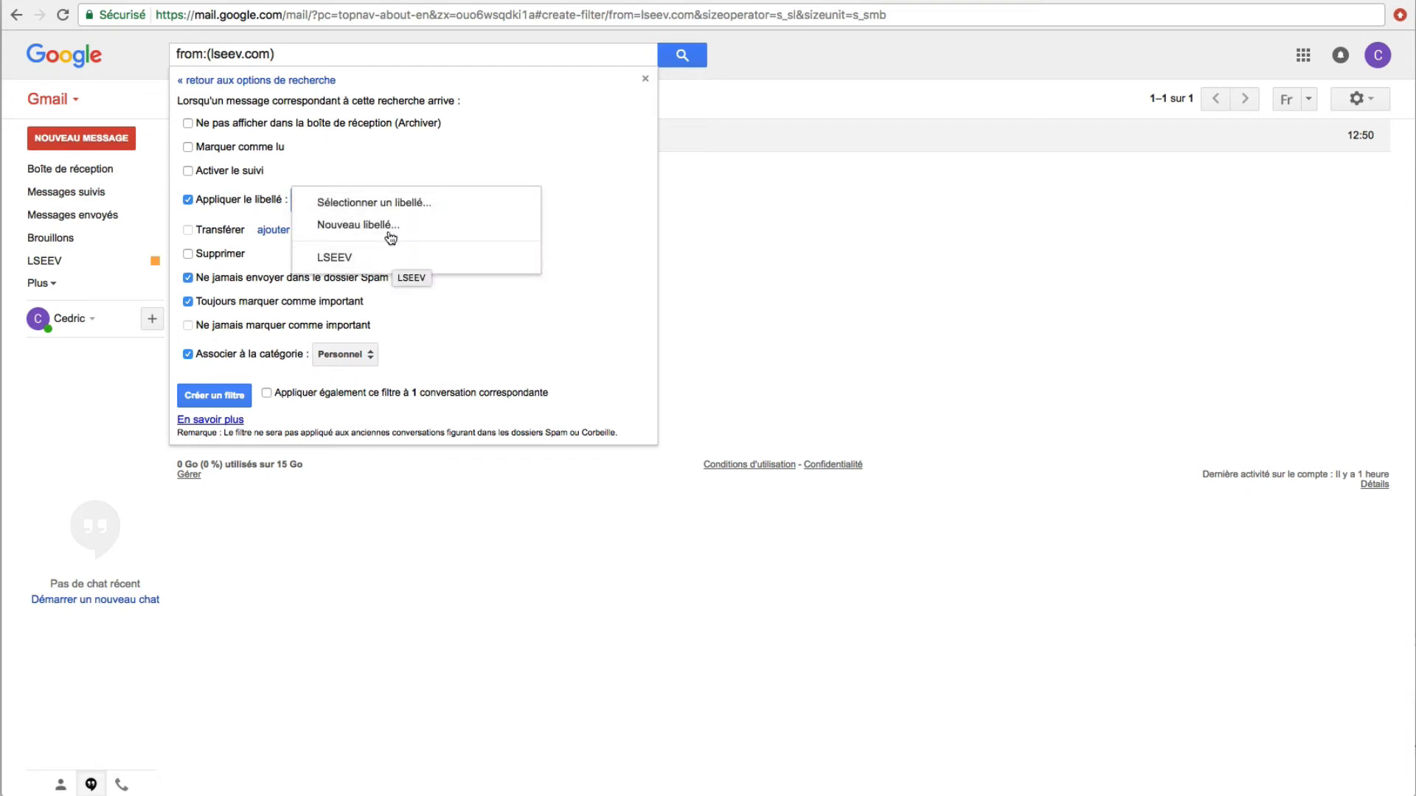
{"action": "left_click", "coordinate": [389, 228]}
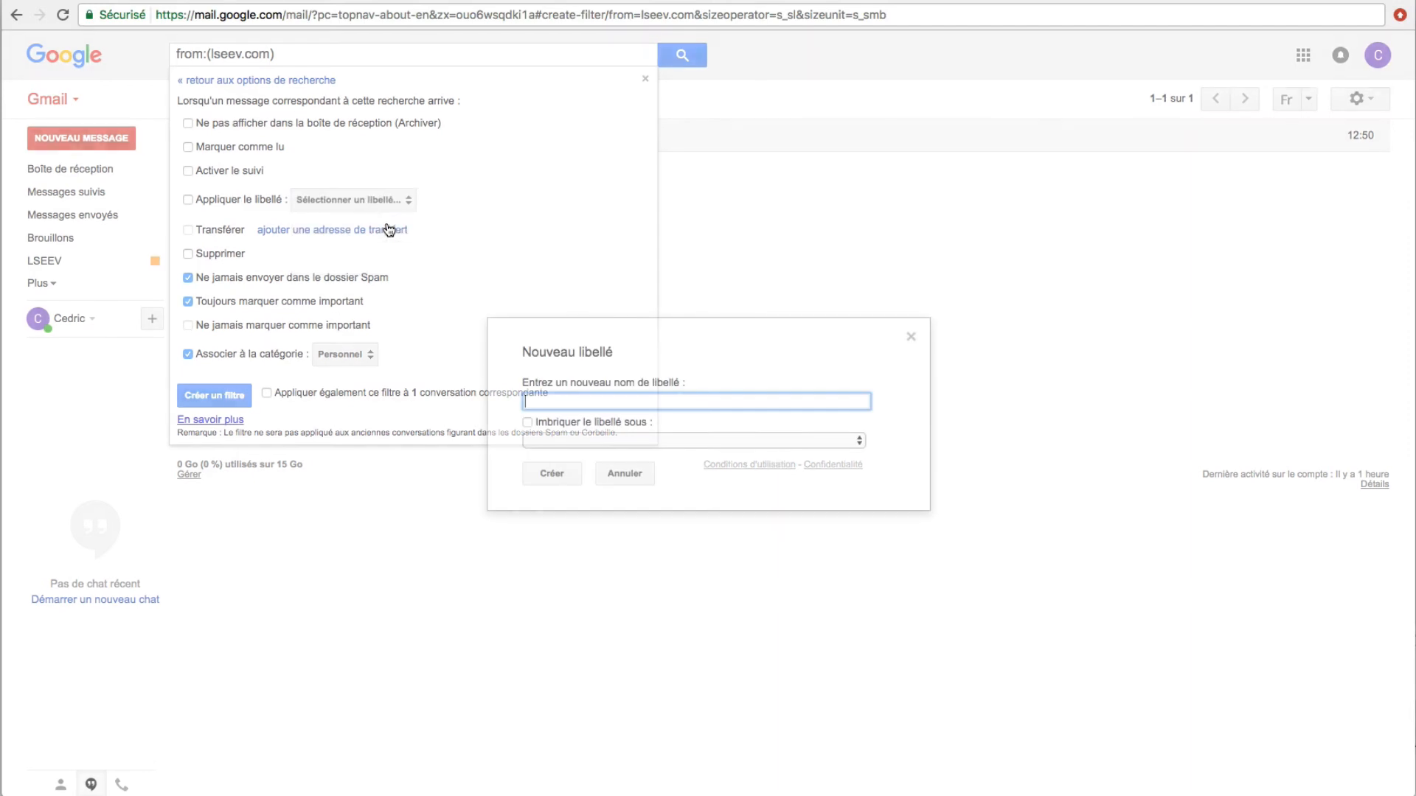
{"action": "type", "text": "VDSP"}
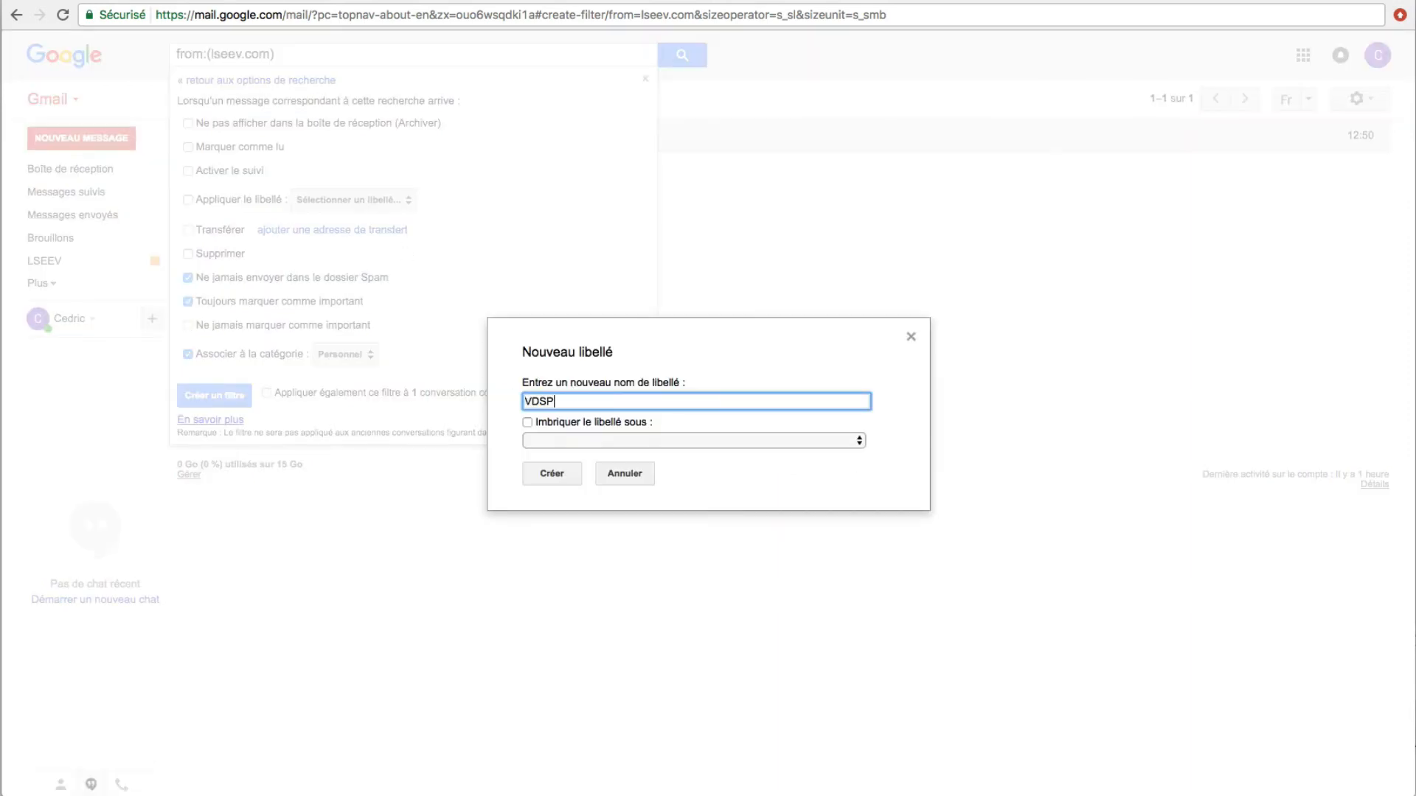
{"action": "left_click", "coordinate": [563, 474]}
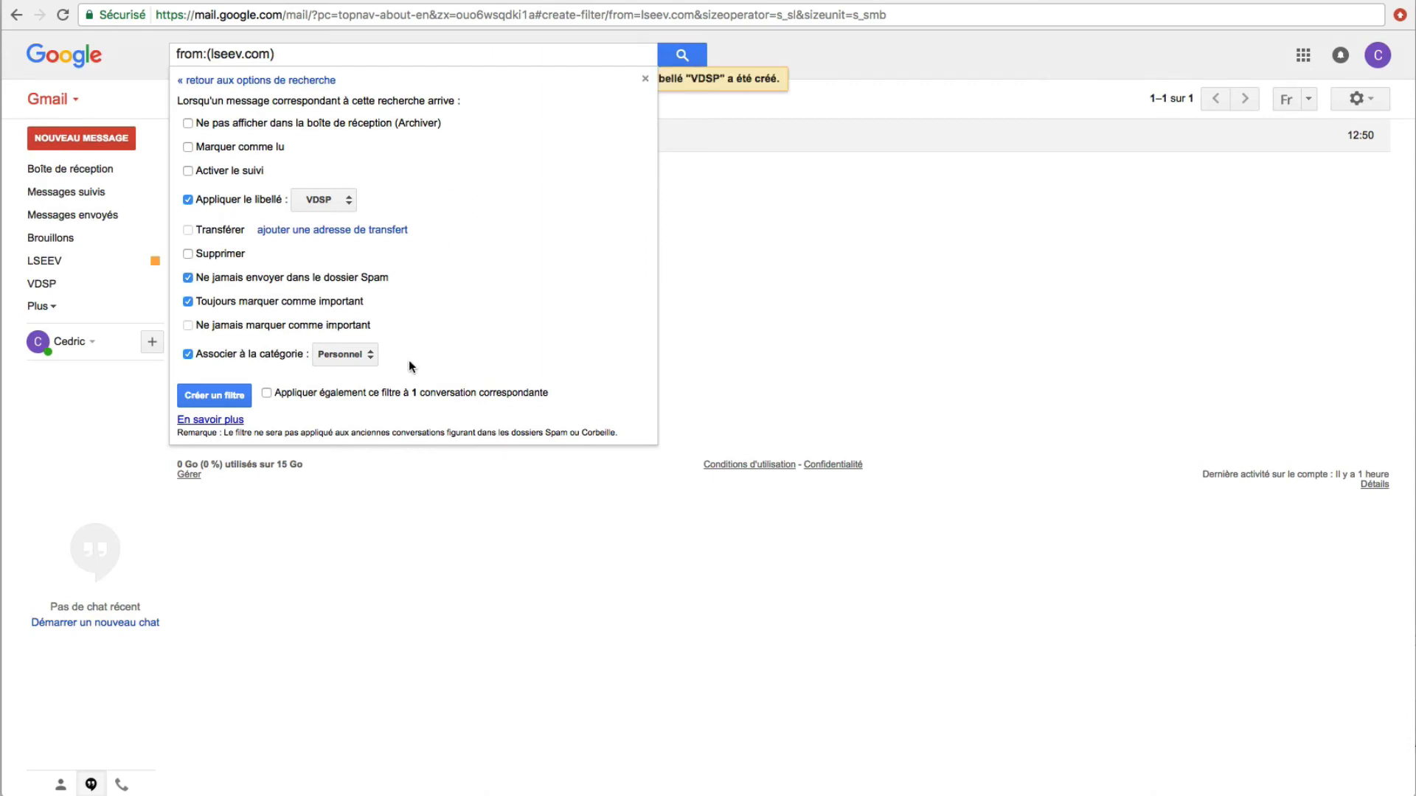
{"action": "left_click", "coordinate": [267, 395]}
{"action": "left_click", "coordinate": [228, 396]}
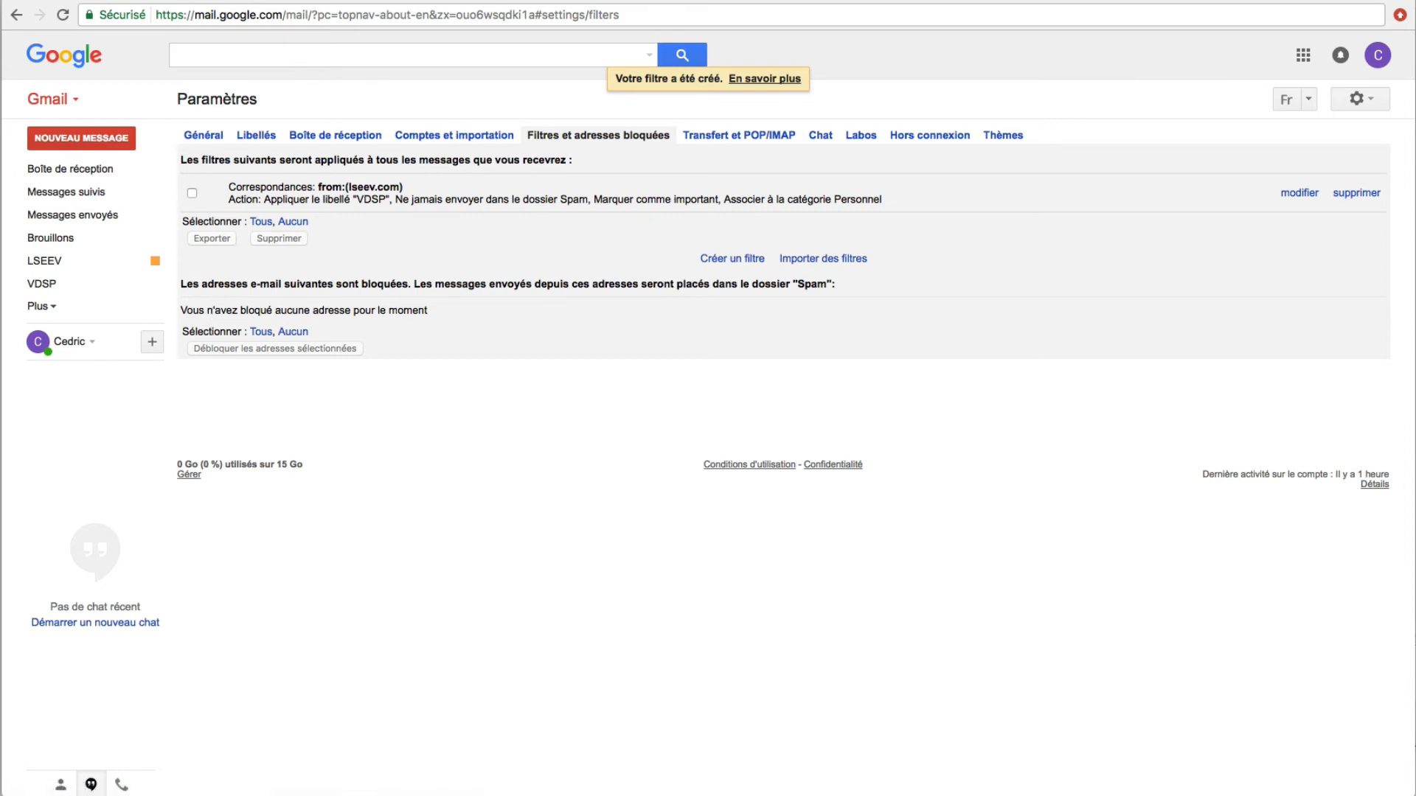
Return to the inbox, colour the VDSP label dark green and display the messages under that label
{"action": "left_click", "coordinate": [82, 177]}
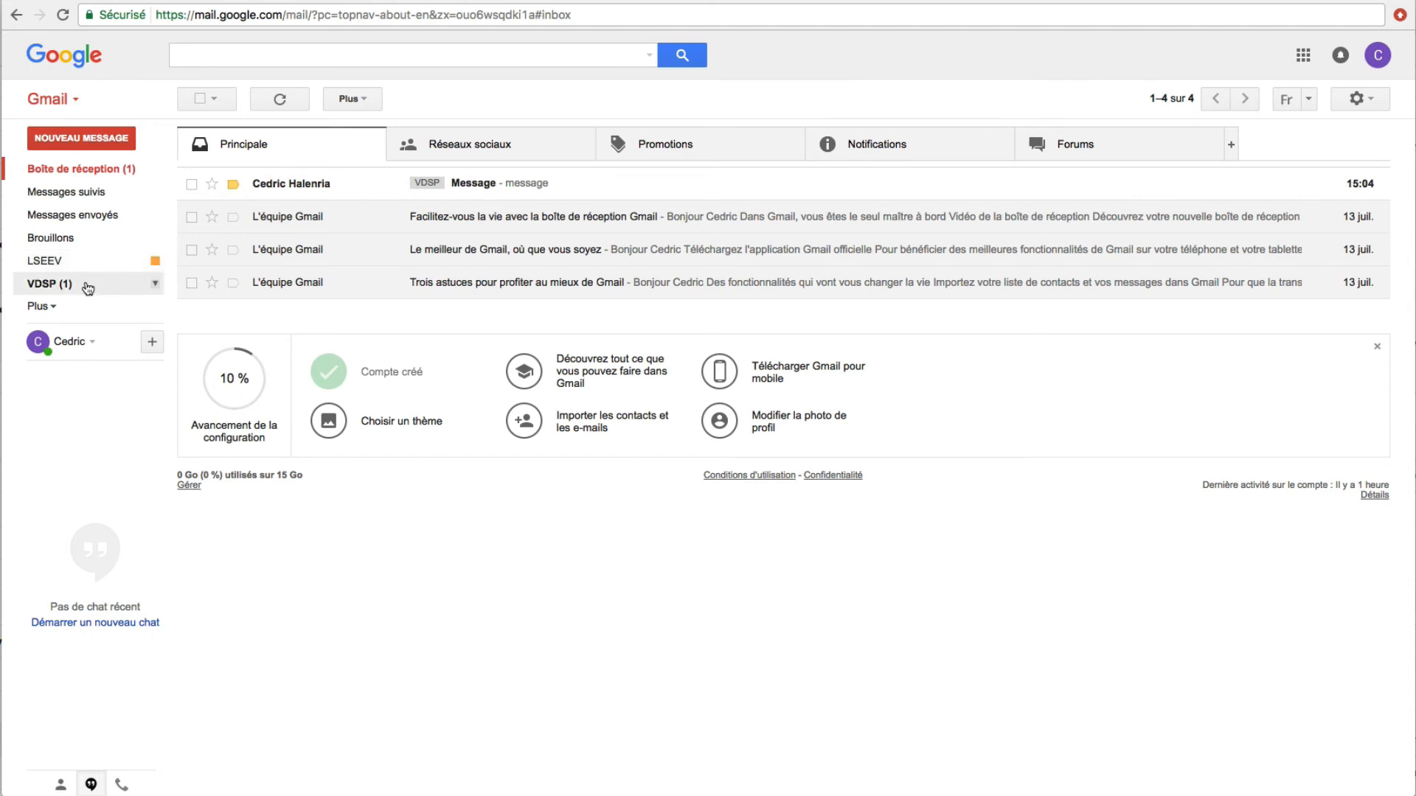
{"action": "left_click", "coordinate": [156, 285]}
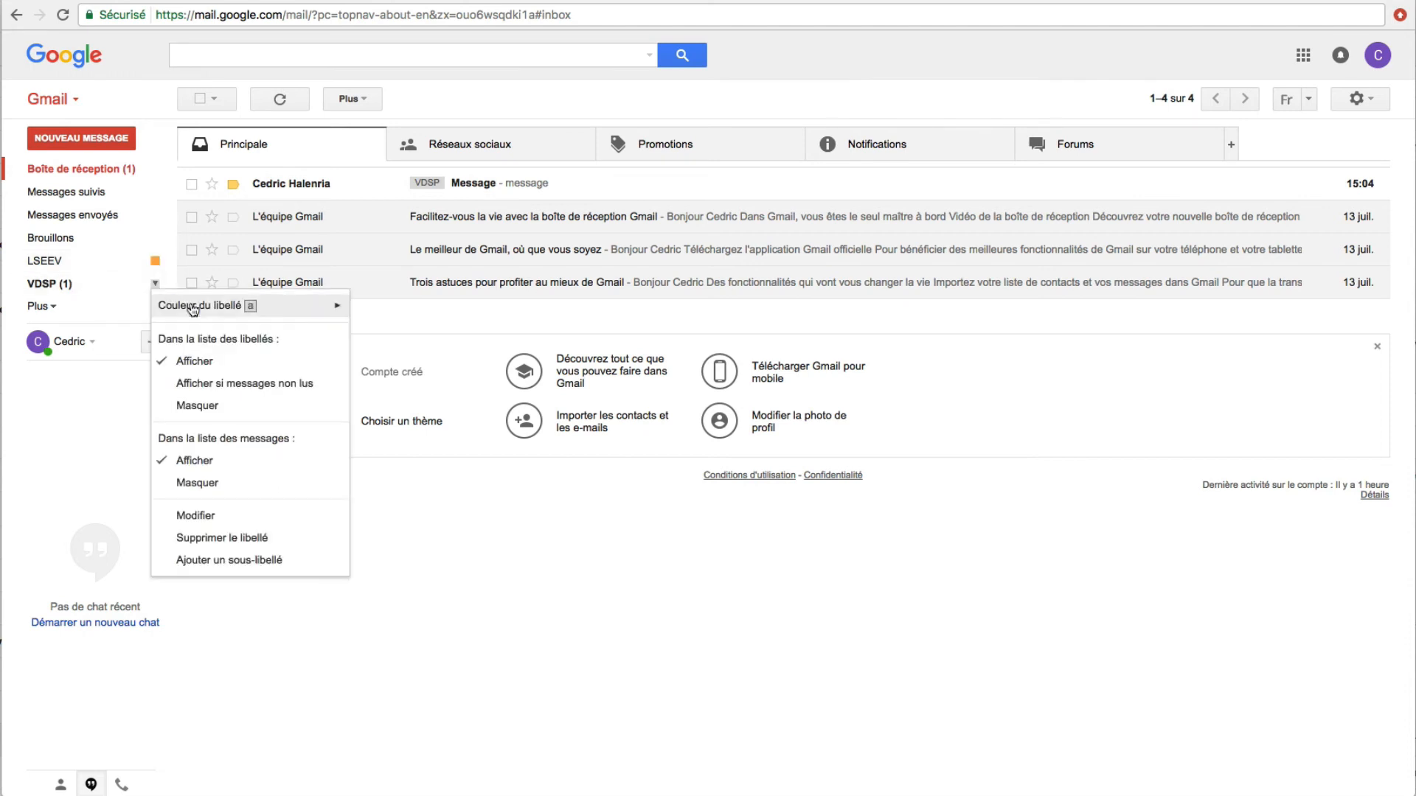
{"action": "mouse_move", "coordinate": [346, 307]}
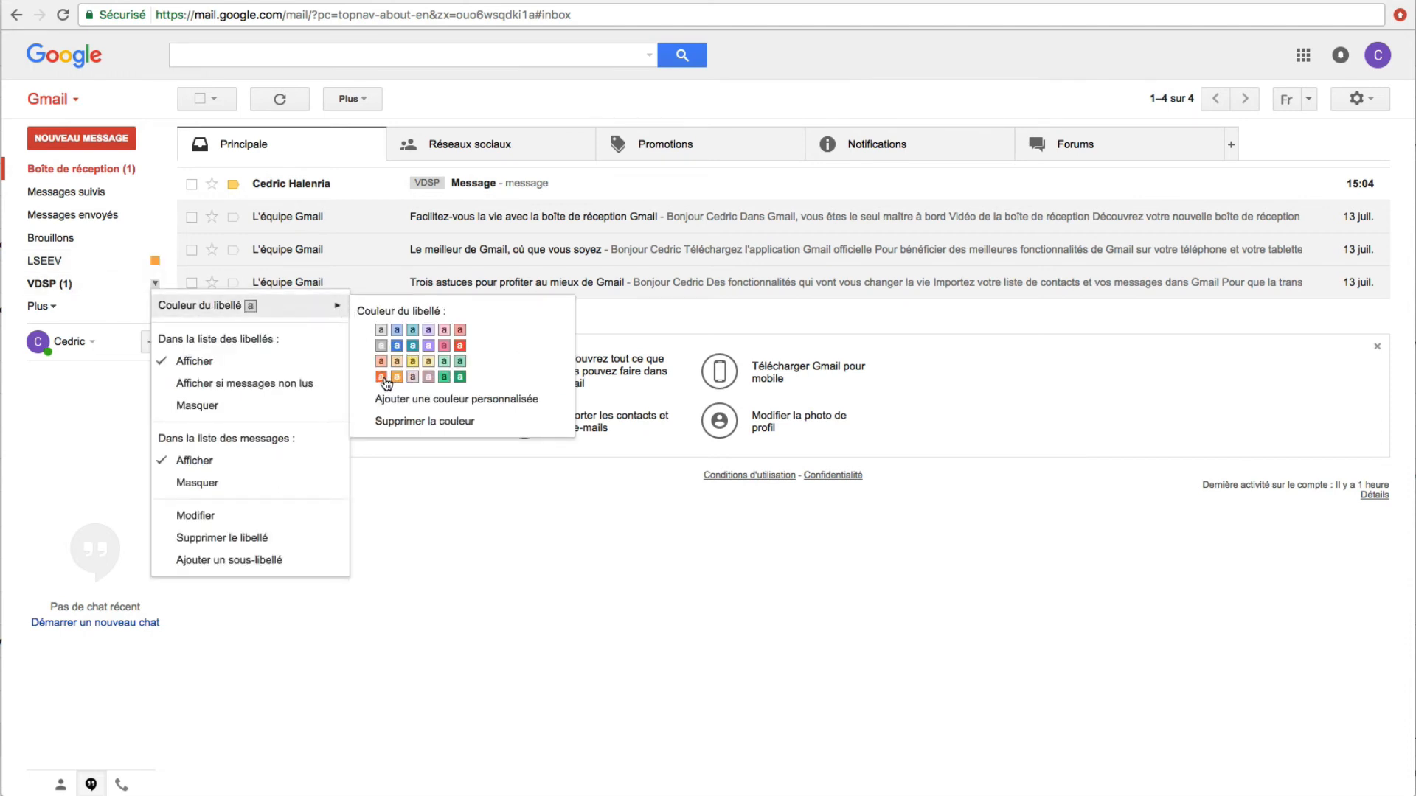
{"action": "left_click", "coordinate": [460, 378]}
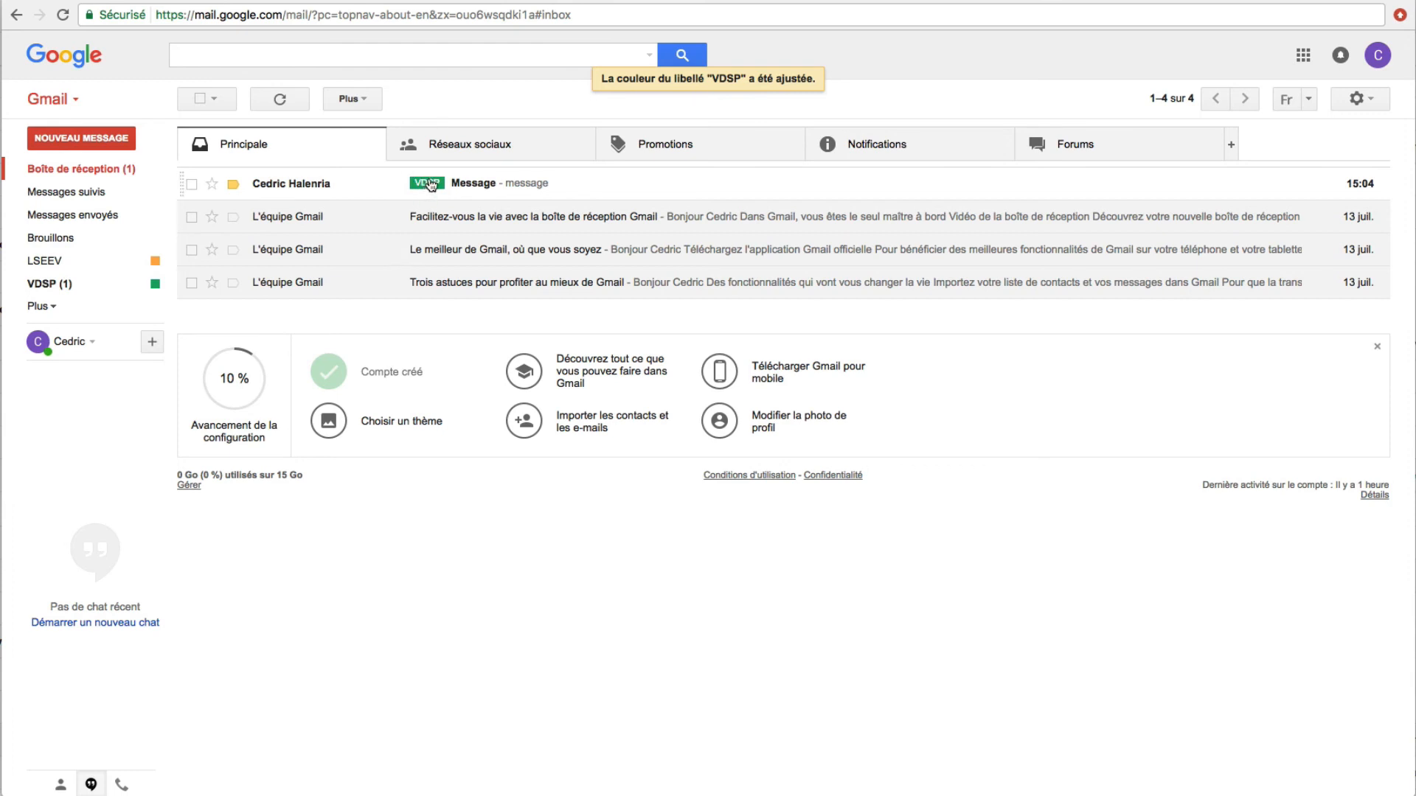
{"action": "left_click", "coordinate": [45, 287]}
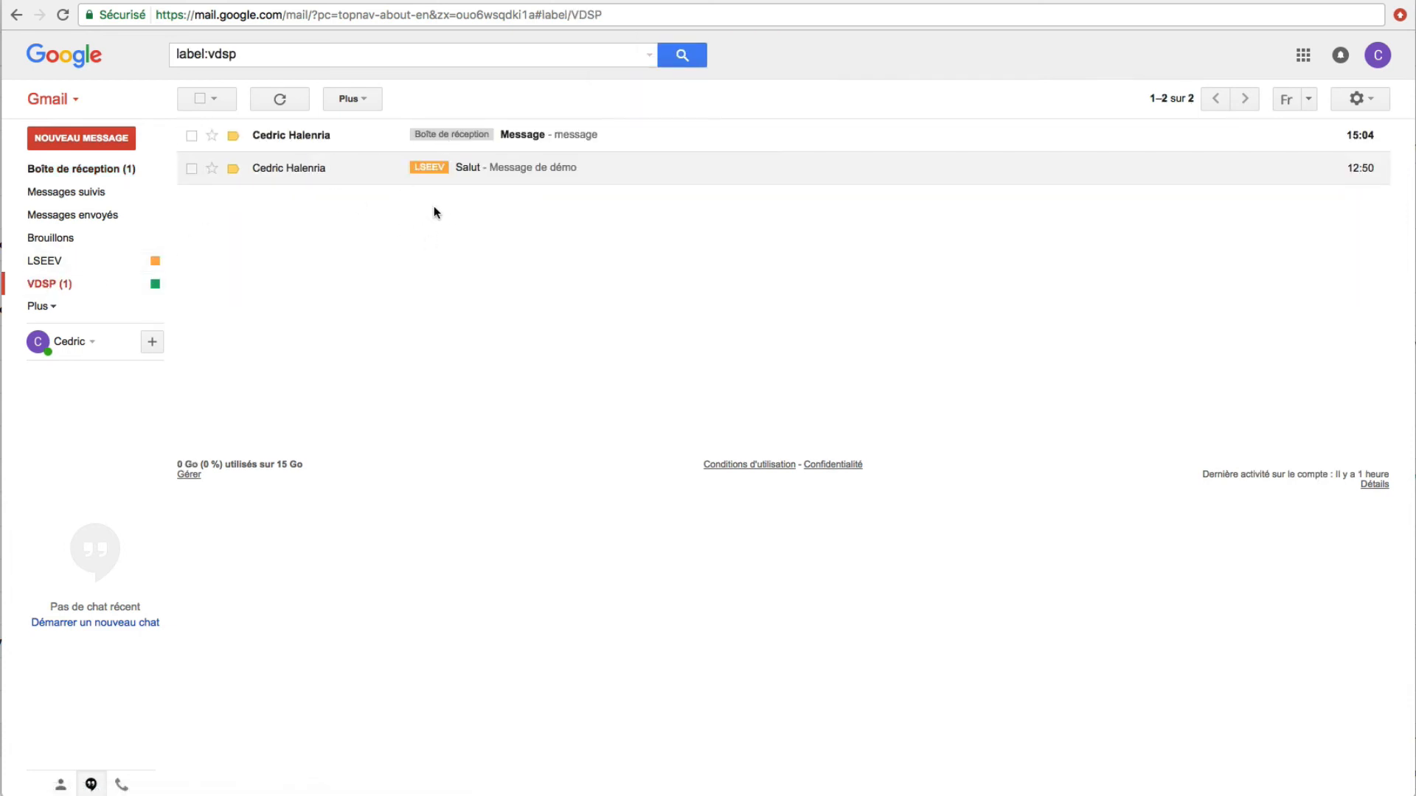
Open "second message" in the Spam folder and mark it as not spam
{"action": "left_click", "coordinate": [50, 306]}
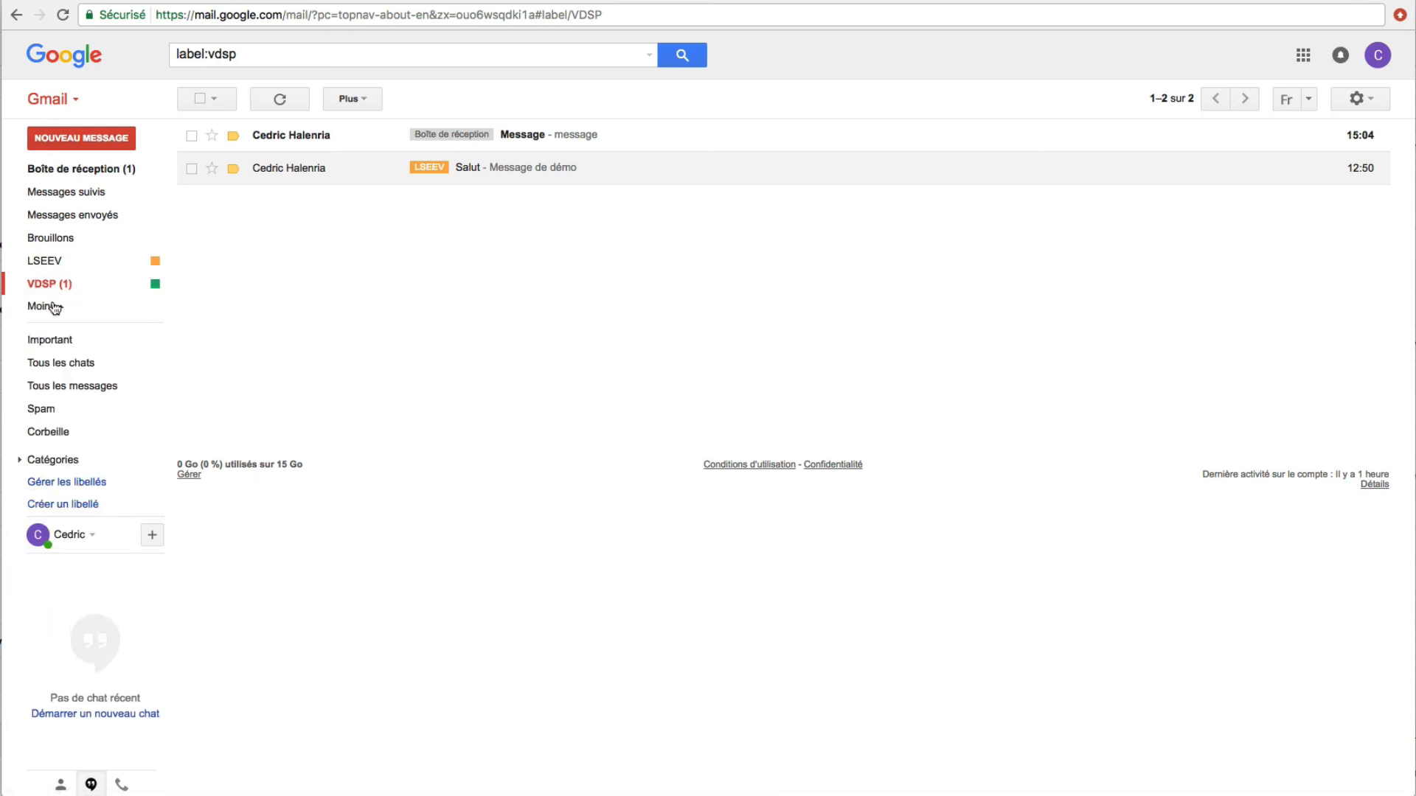
{"action": "left_click", "coordinate": [61, 413]}
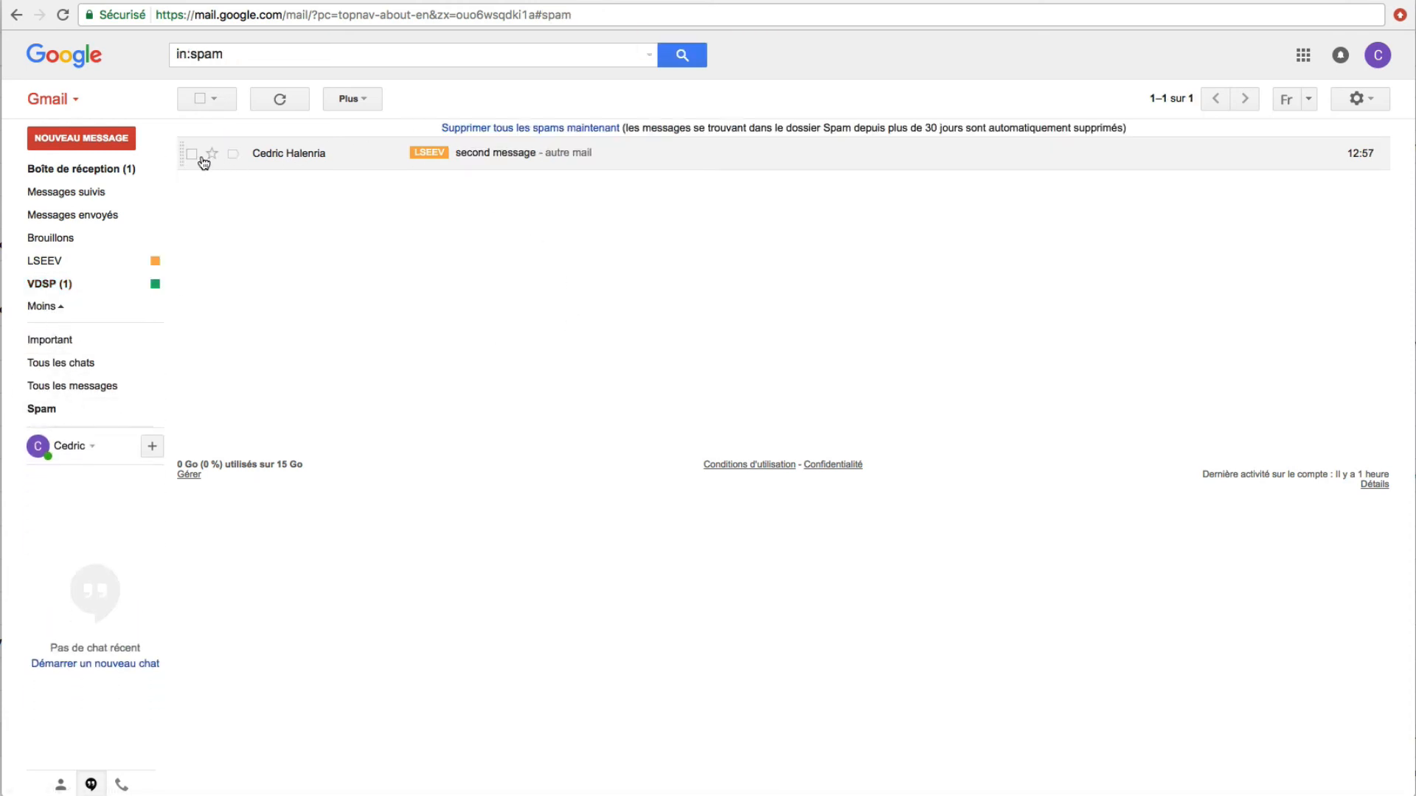
{"action": "left_click", "coordinate": [509, 154]}
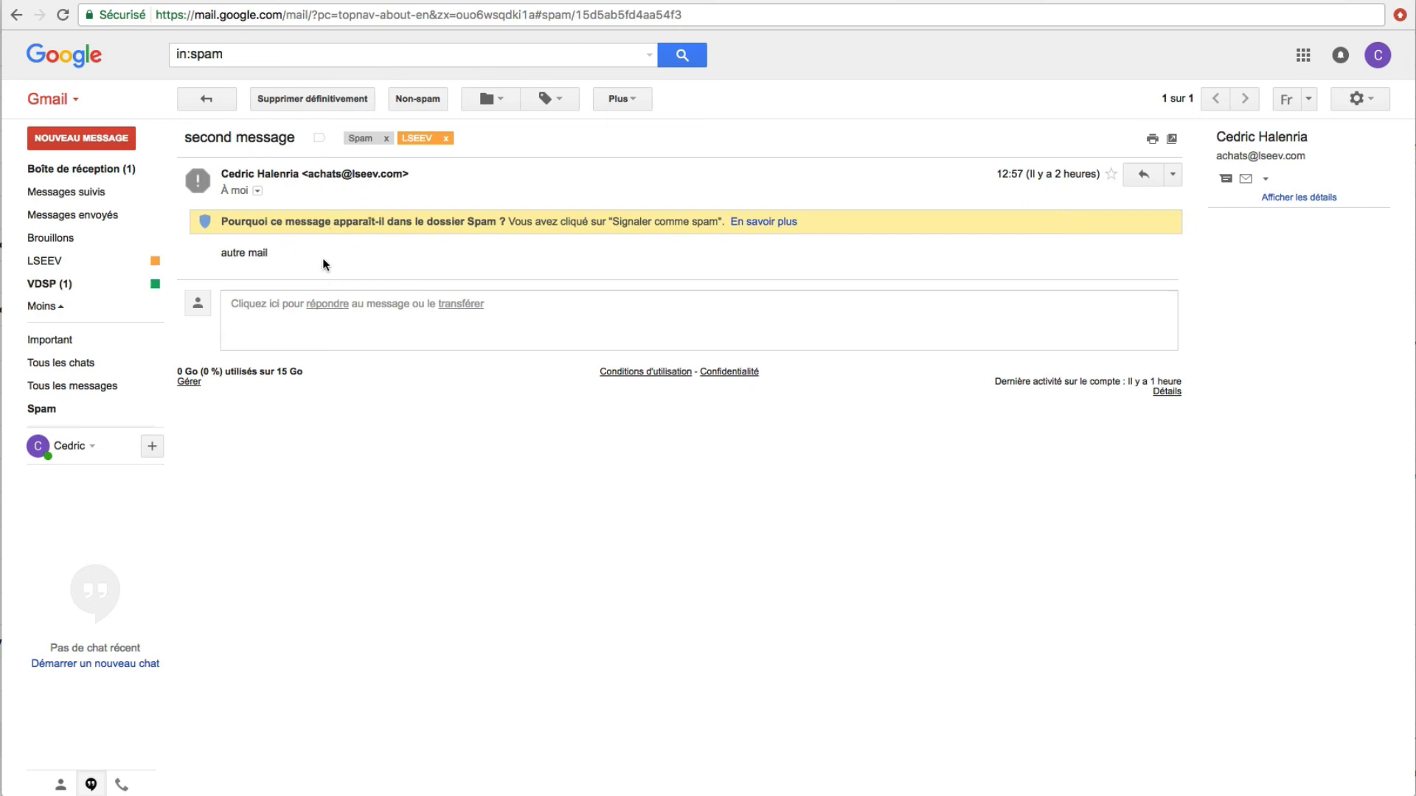
{"action": "left_click", "coordinate": [405, 99]}
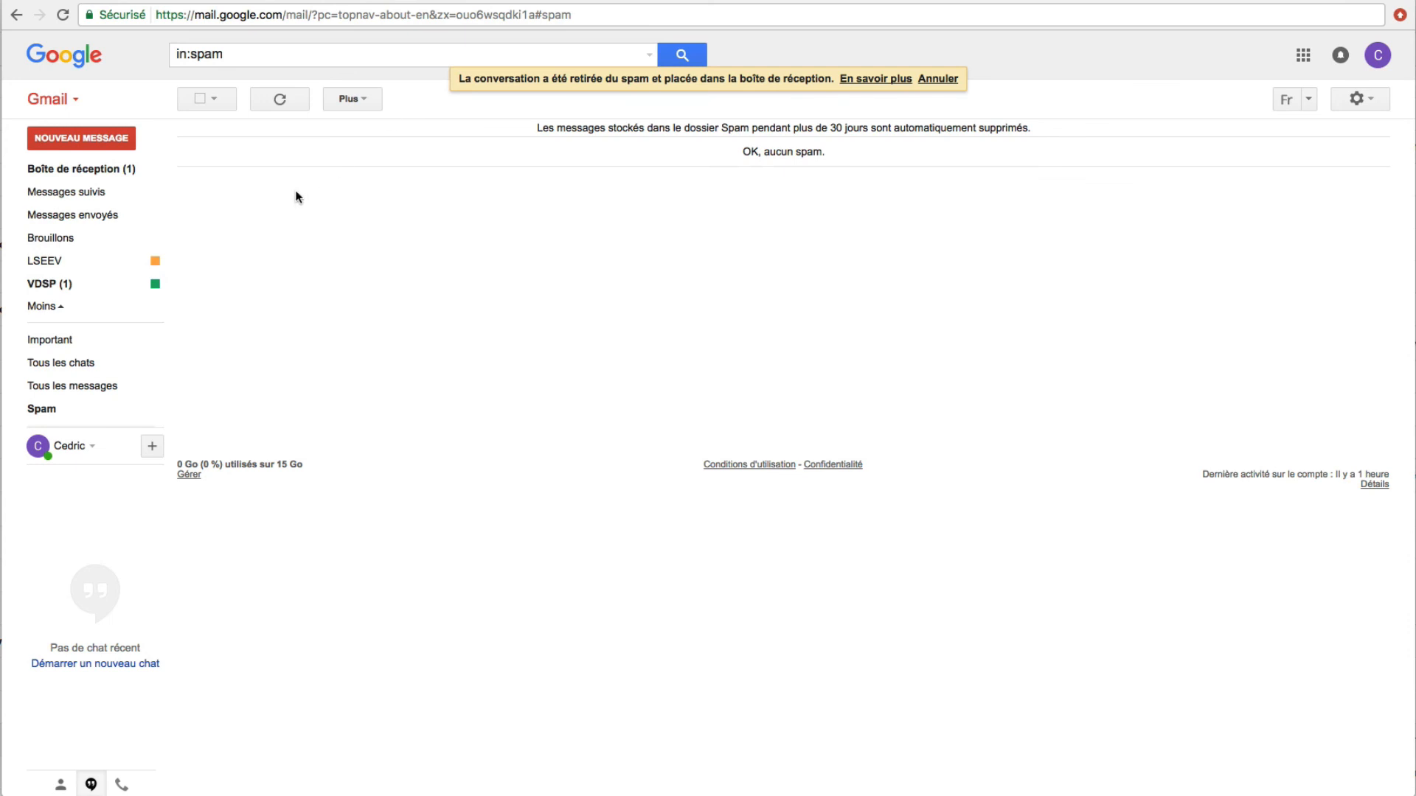
Add the sender of "second message" in the inbox to the contact list, and open the VDSP label
{"action": "left_click", "coordinate": [109, 174]}
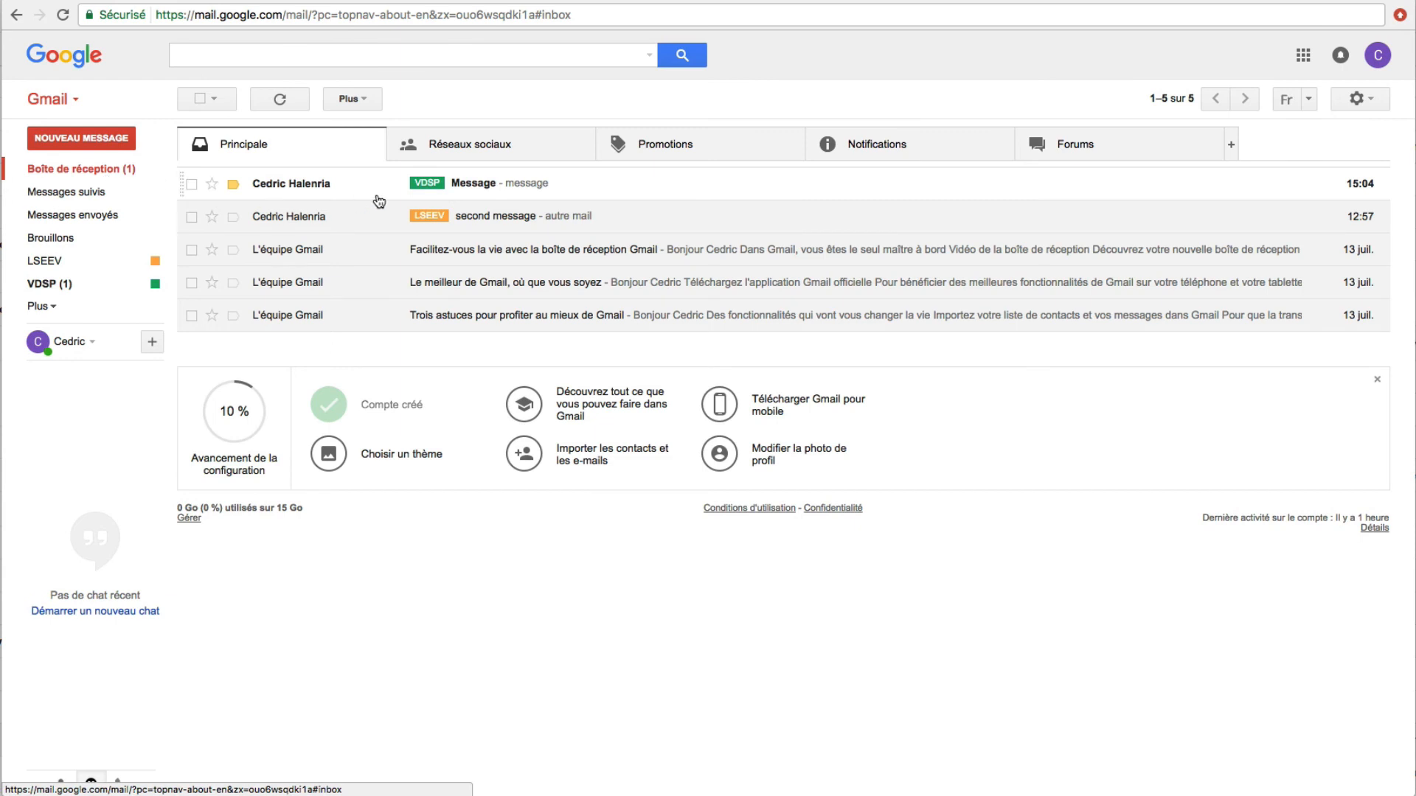
{"action": "left_click", "coordinate": [457, 188]}
{"action": "key", "text": "j"}
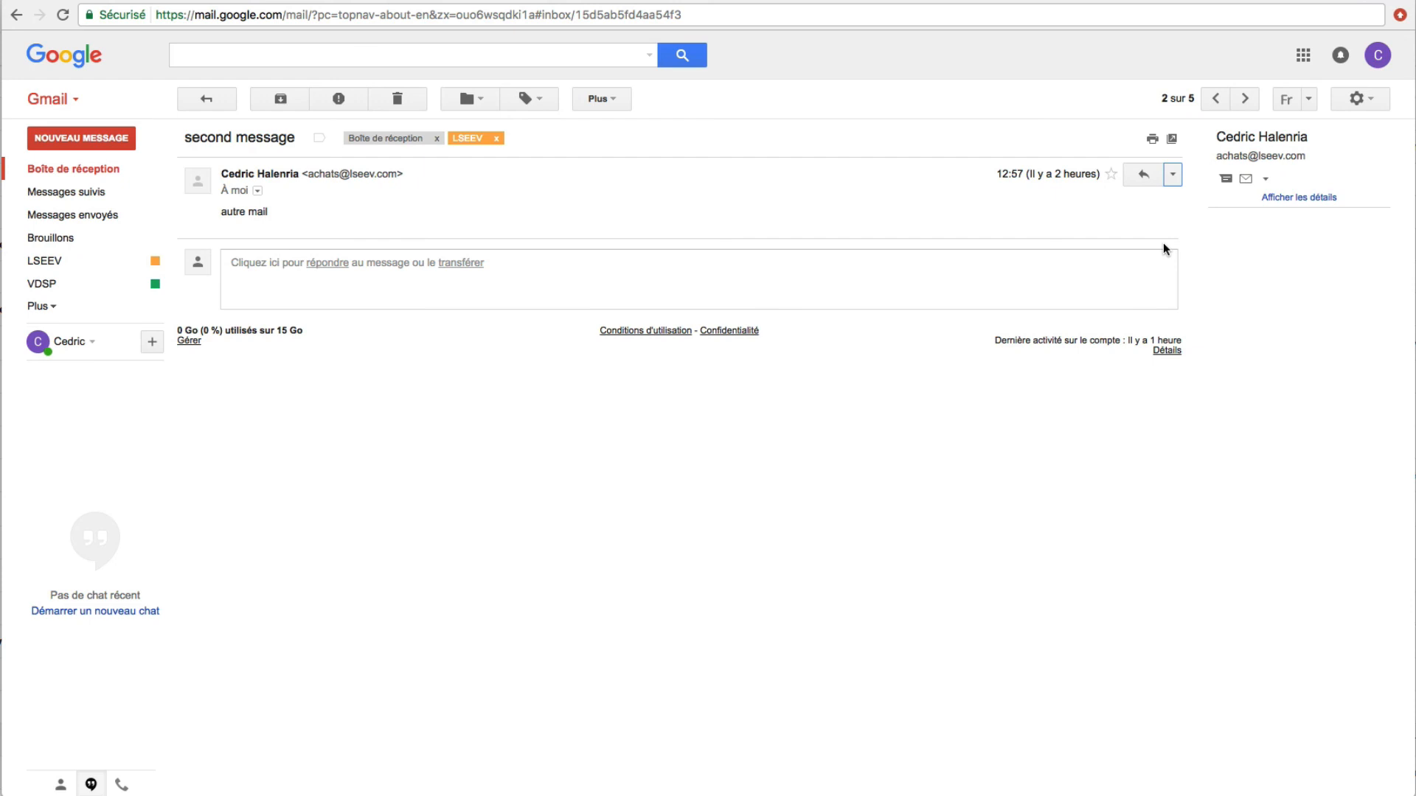
{"action": "left_click", "coordinate": [1172, 175]}
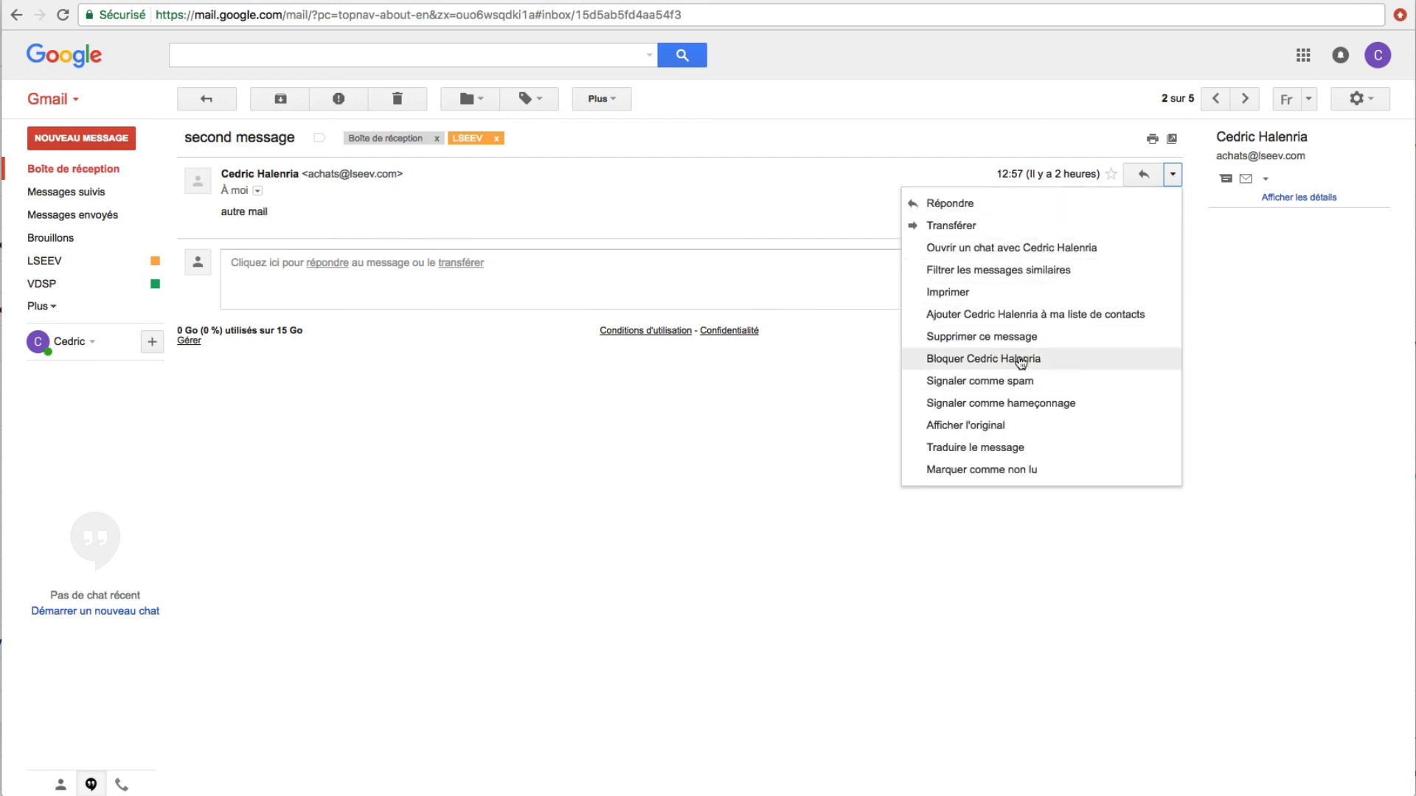
{"action": "left_click", "coordinate": [1074, 316]}
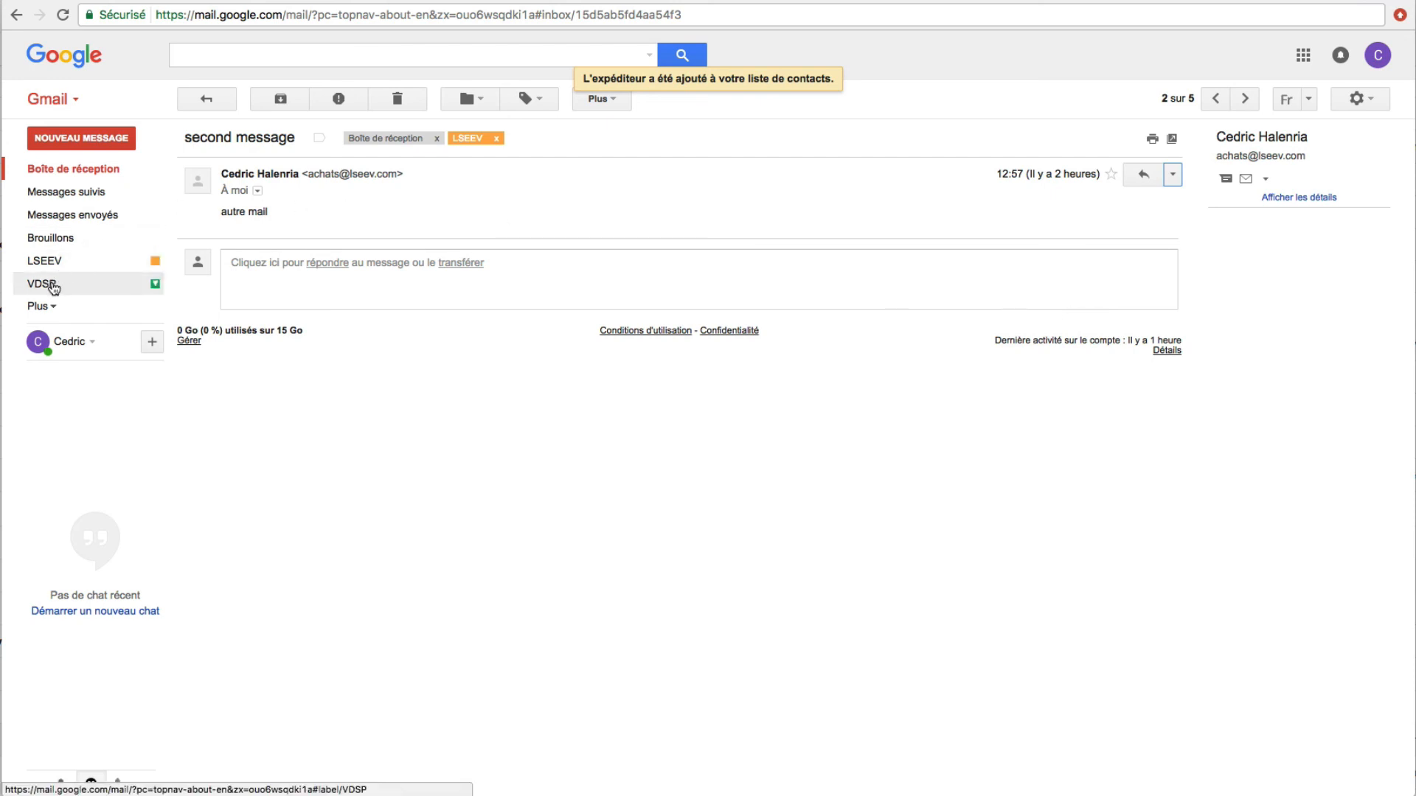
{"action": "left_click", "coordinate": [51, 287]}
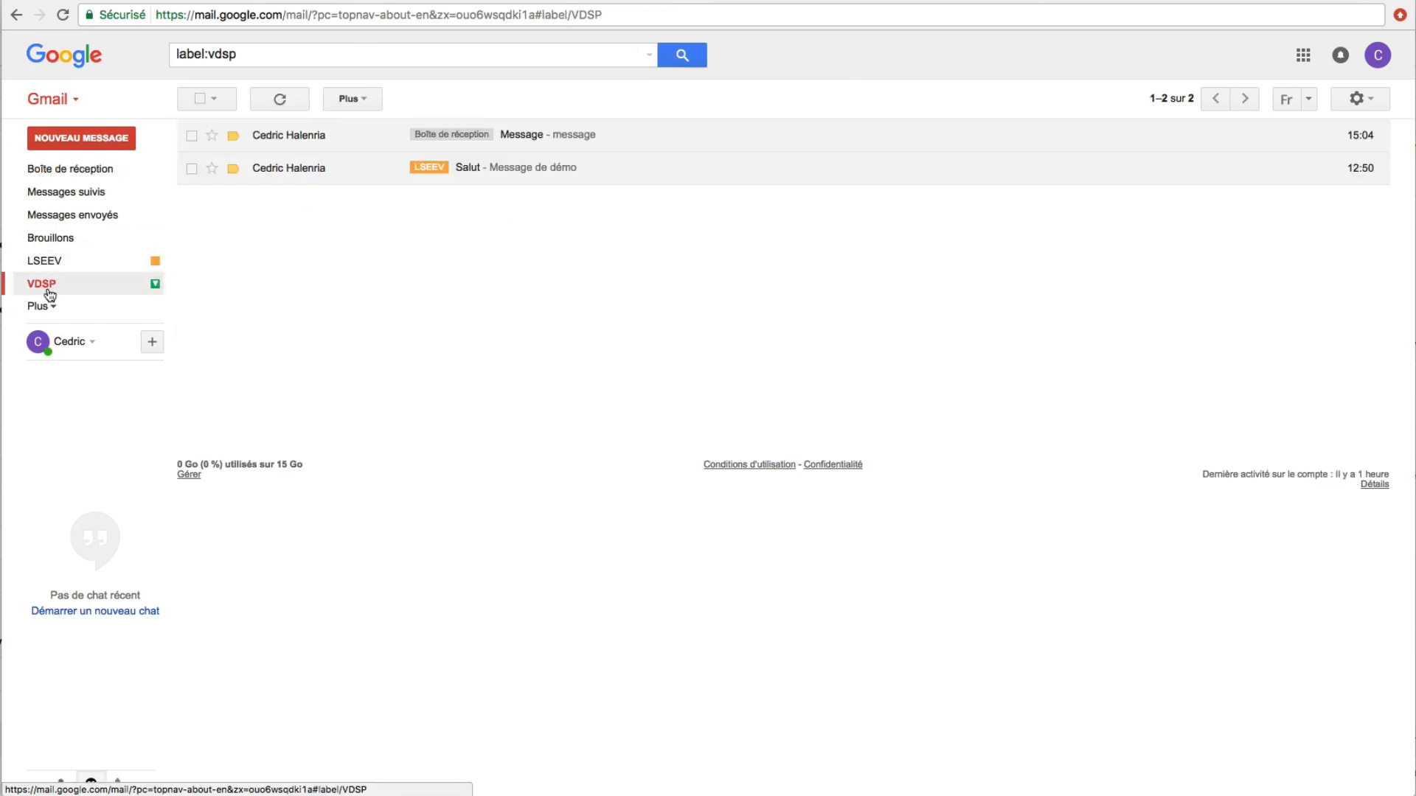